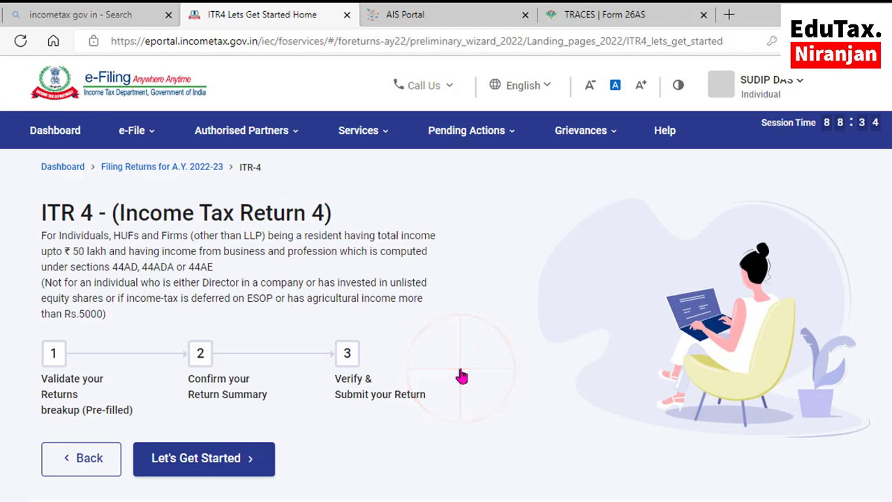
Start the ITR-4 return and submit taxable income above the basic exemption limit as the reason for filing.
scroll(363, 381, "down", 3)
left_click(211, 342)
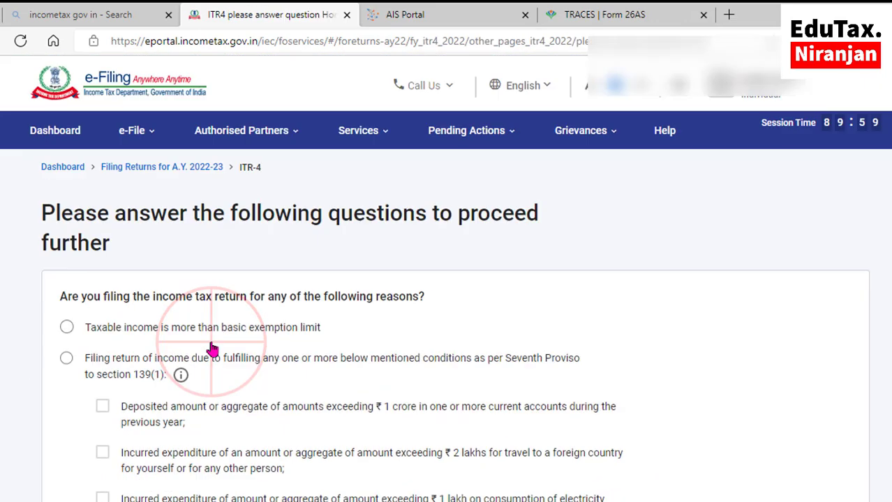
scroll(209, 346, "down", 3)
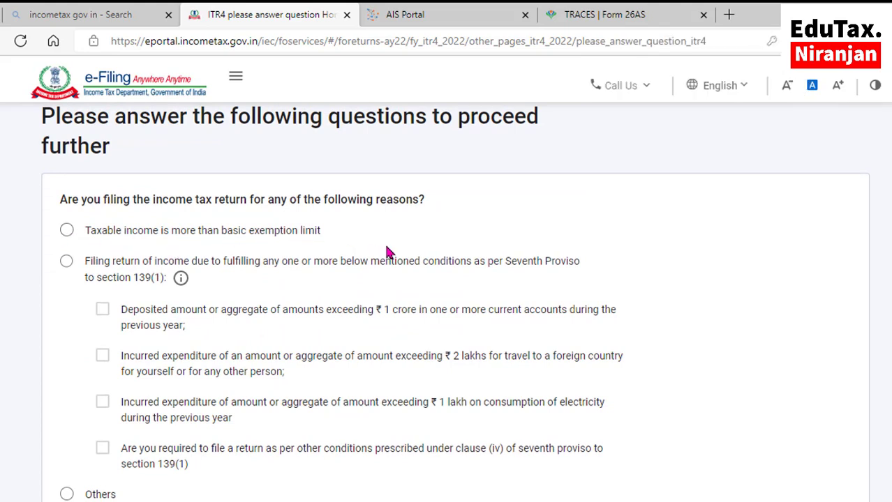
left_click(66, 236)
scroll(282, 289, "down", 3)
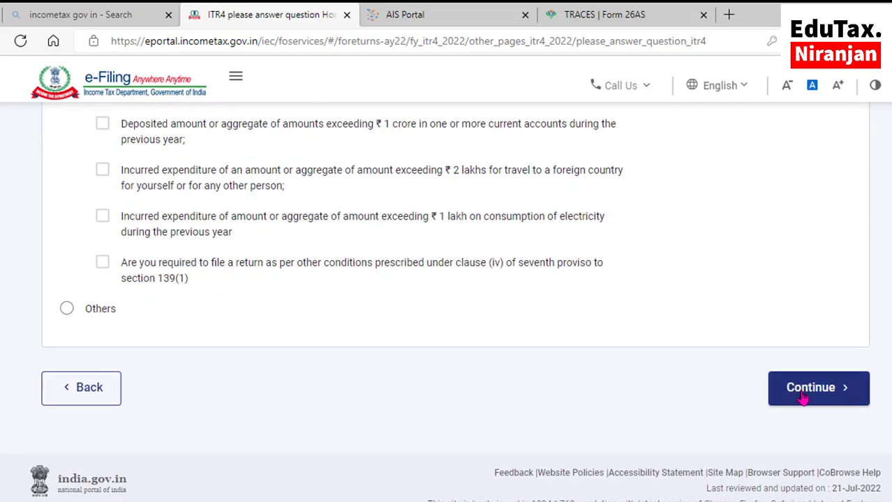
left_click(804, 395)
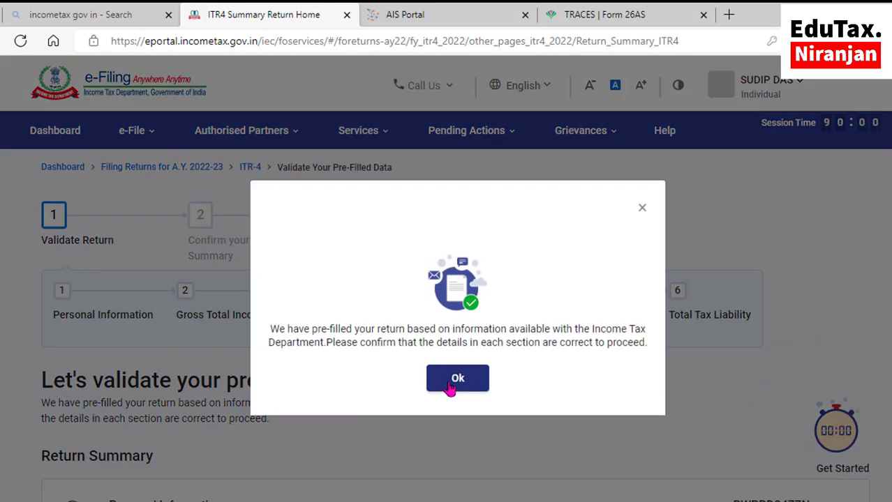
Acknowledge the pre-filled return notice and open the Personal Information section from the return summary.
left_click(450, 386)
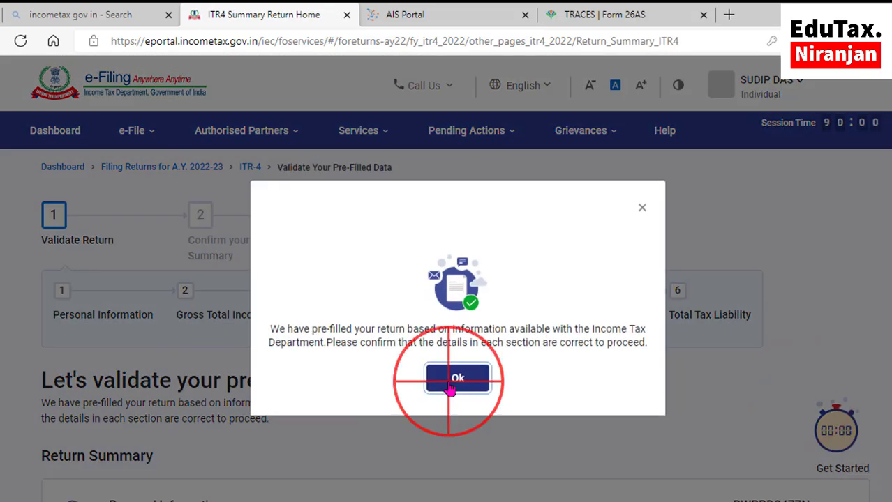
scroll(450, 389, "down", 4)
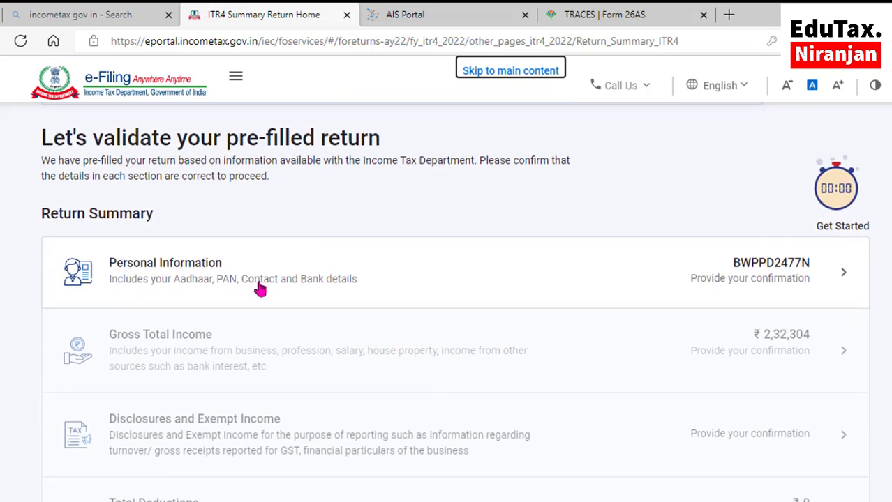
left_click(260, 289)
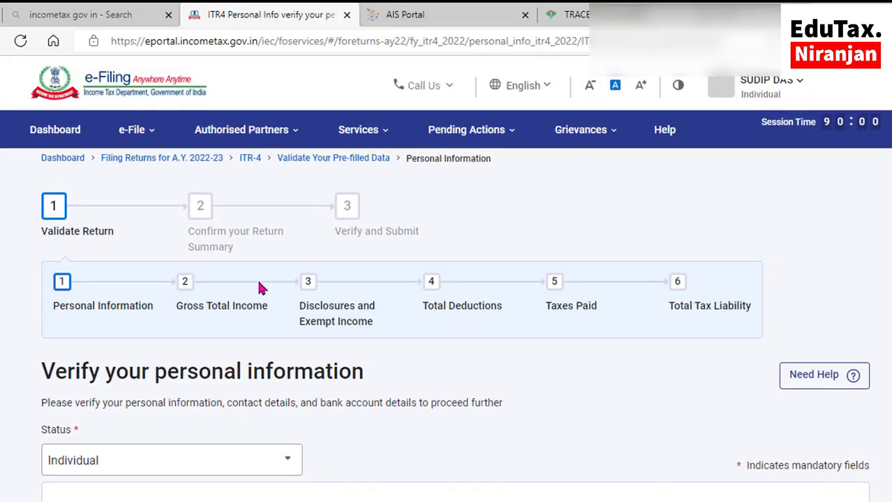
Review the contact details and the Nature of Employment options, keeping Others selected.
scroll(260, 289, "down", 9)
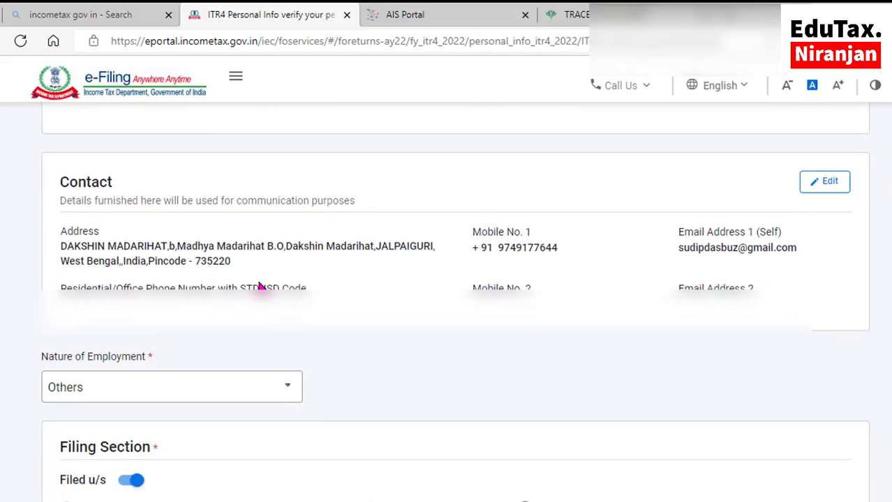
scroll(260, 289, "down", 2)
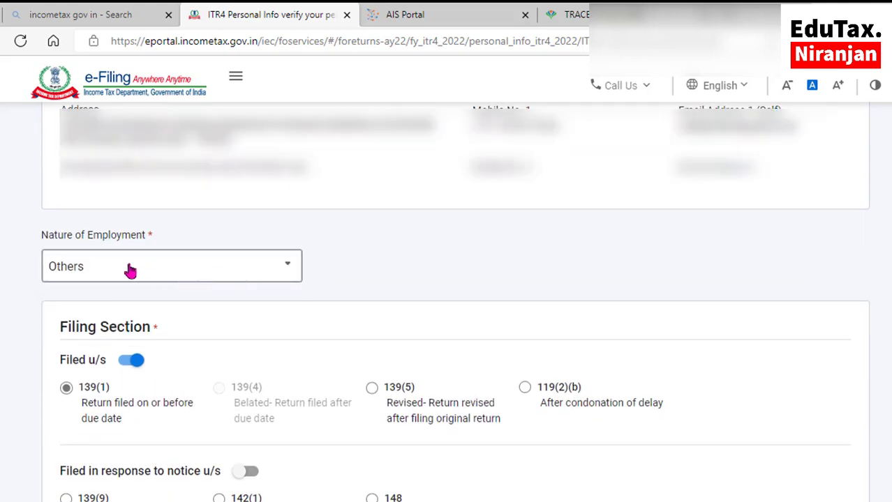
left_click(129, 268)
scroll(171, 335, "up", 3)
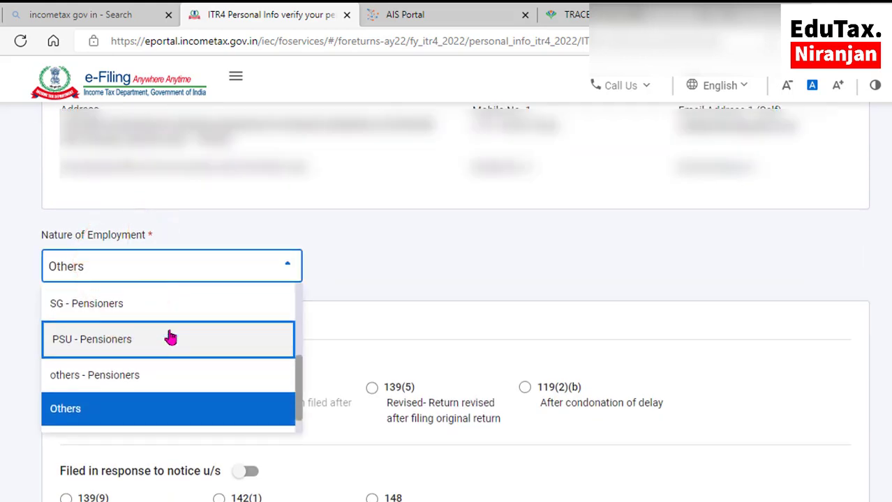
scroll(171, 338, "up", 3)
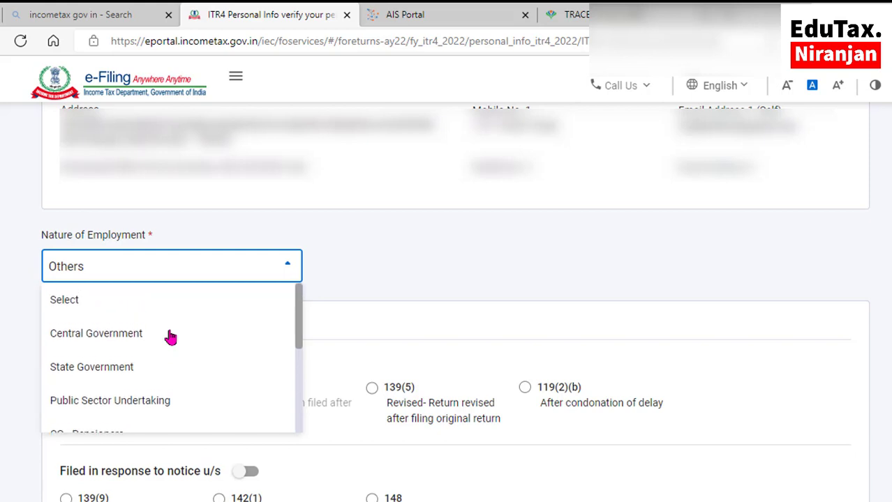
scroll(171, 338, "down", 1)
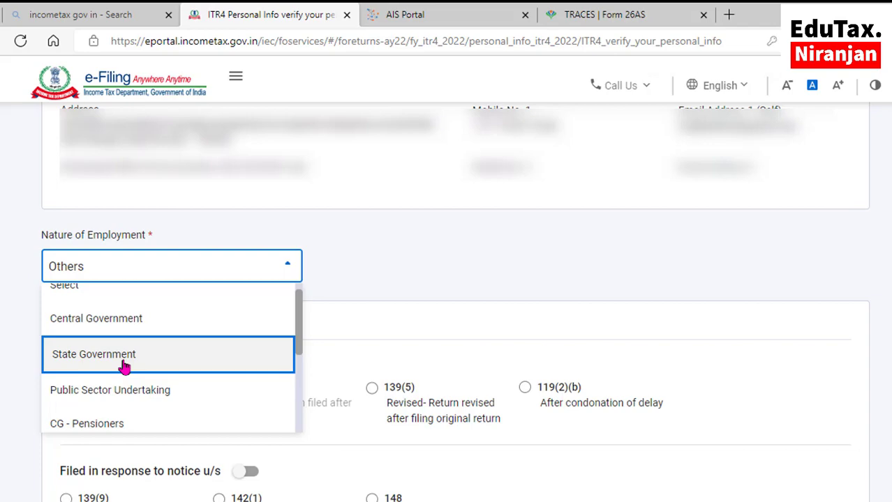
left_click(135, 278)
In the Filing Section, keep No for the new tax regime u/s 115BAC and answer No to filing by a representative assessee.
scroll(175, 317, "down", 1)
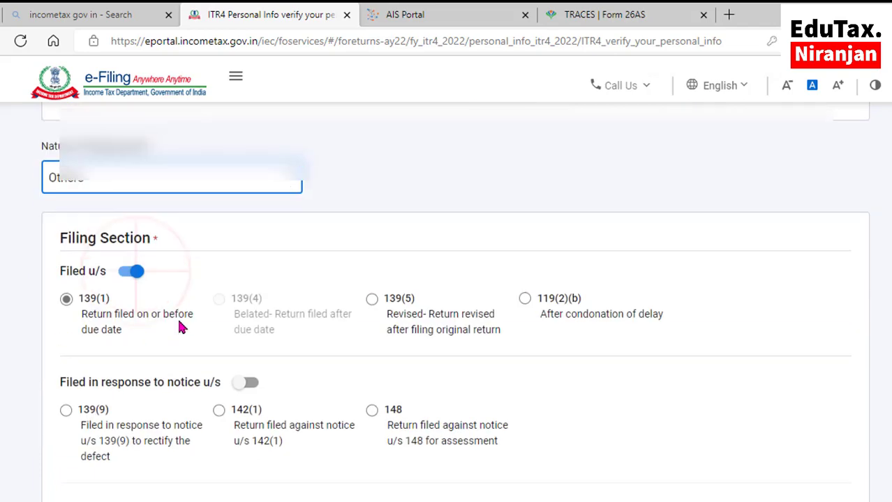
scroll(179, 327, "down", 1)
scroll(180, 327, "down", 1)
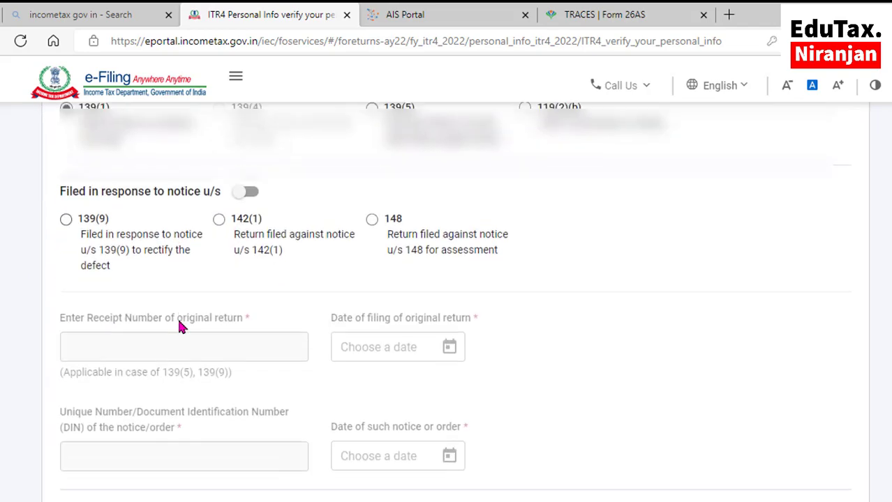
scroll(178, 321, "down", 1)
scroll(178, 319, "up", 2)
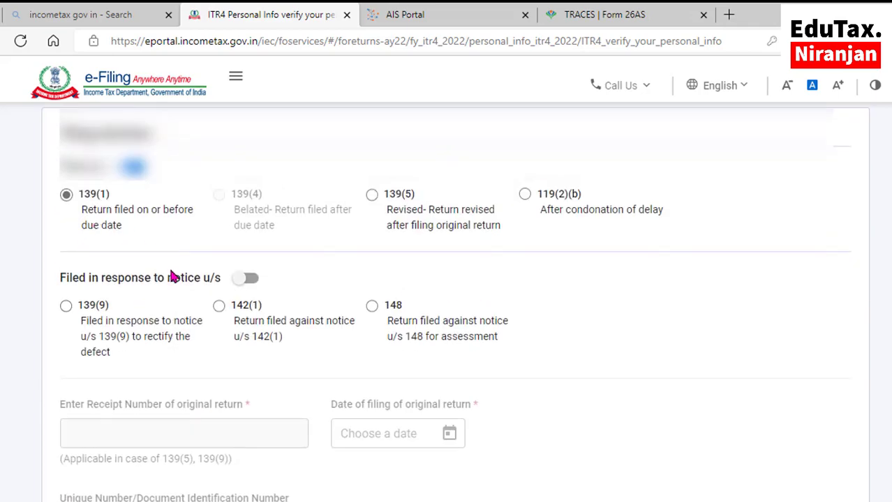
scroll(174, 278, "down", 4)
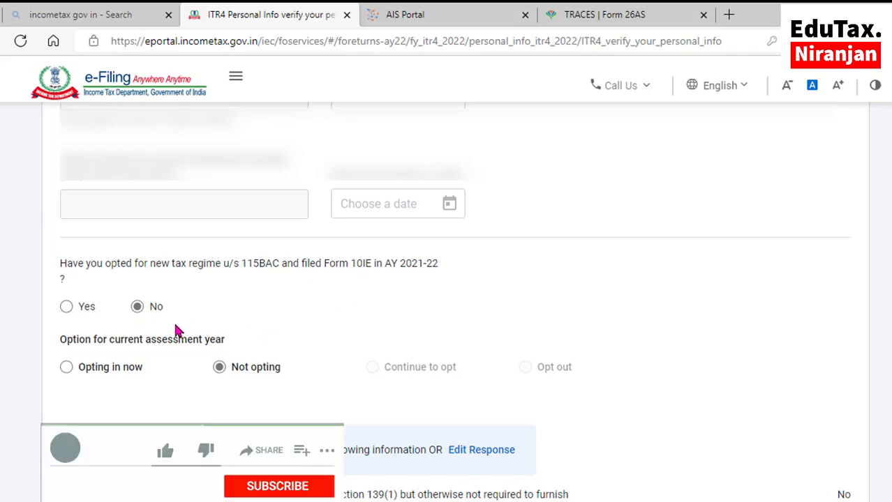
left_click(137, 307)
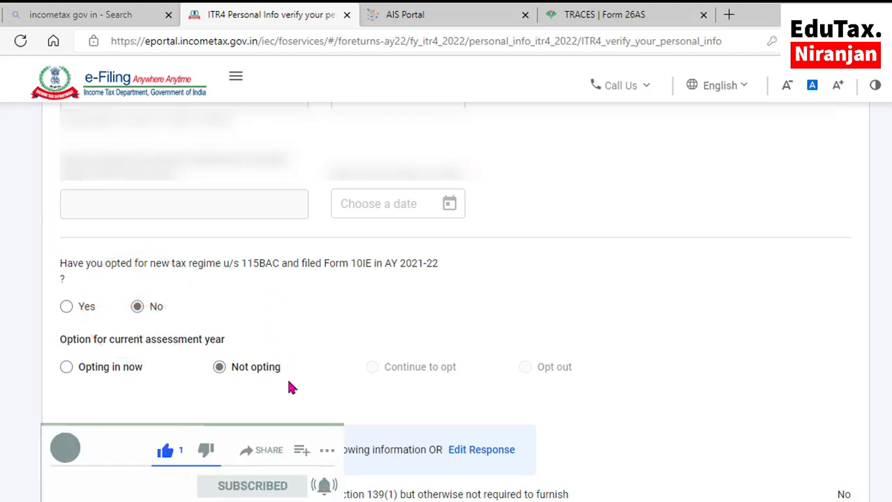
scroll(216, 387, "down", 4)
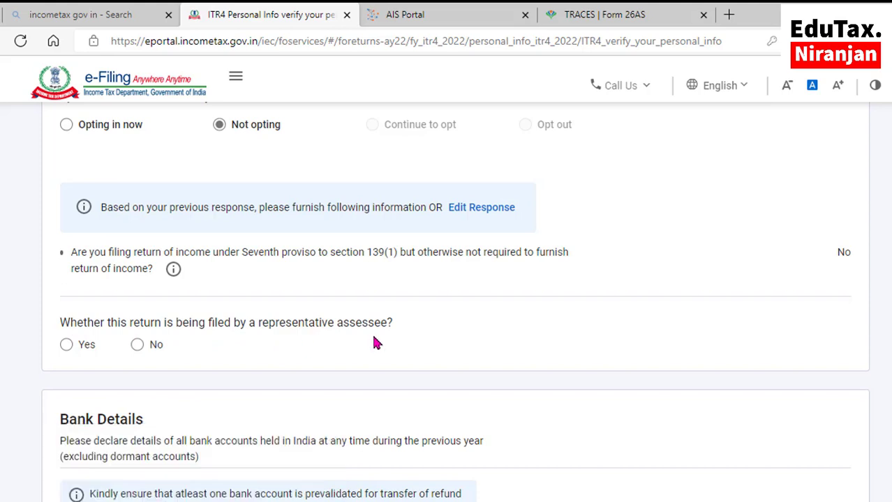
left_click(138, 345)
Switch the second bank account's refund selection off and on again, and confirm the personal information.
scroll(235, 377, "down", 2)
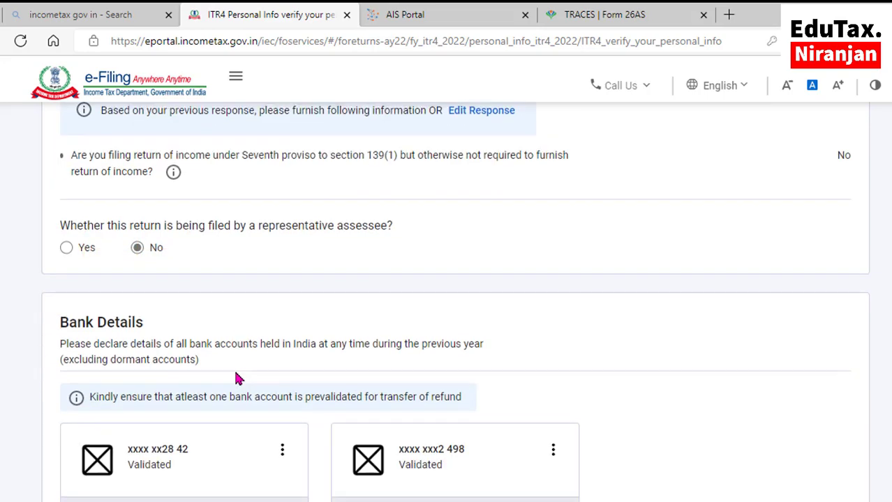
scroll(235, 377, "down", 3)
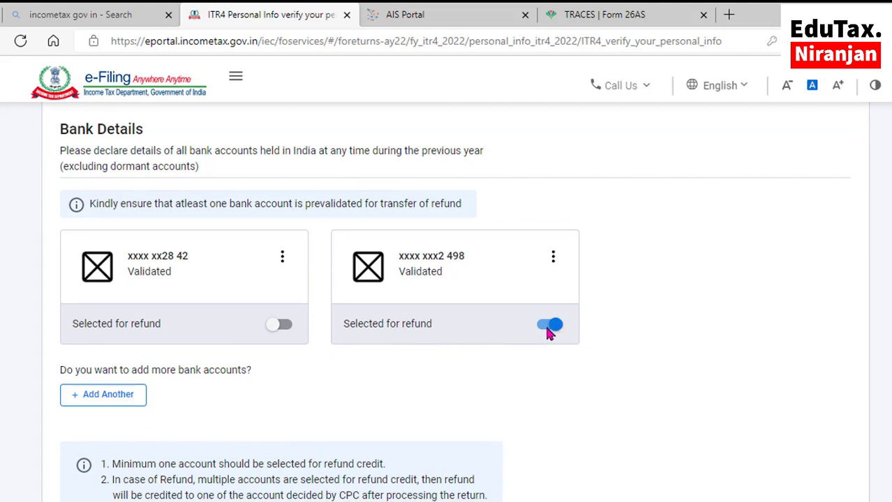
left_click(550, 325)
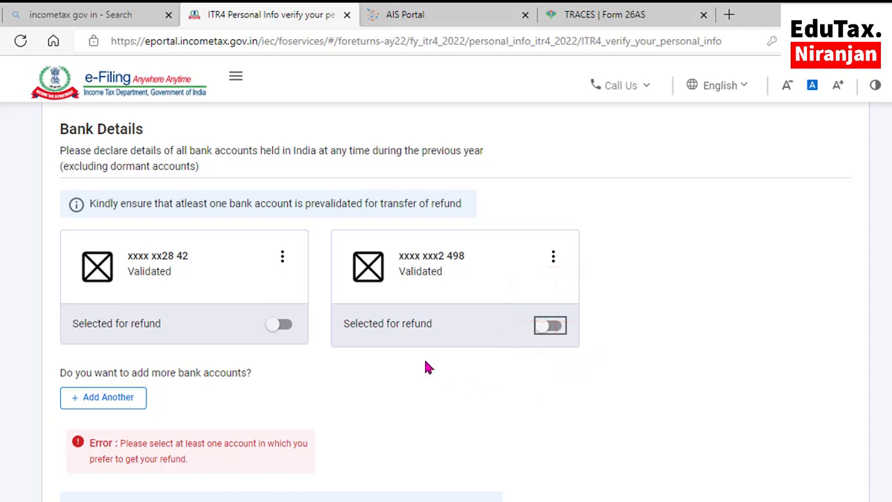
left_click(550, 327)
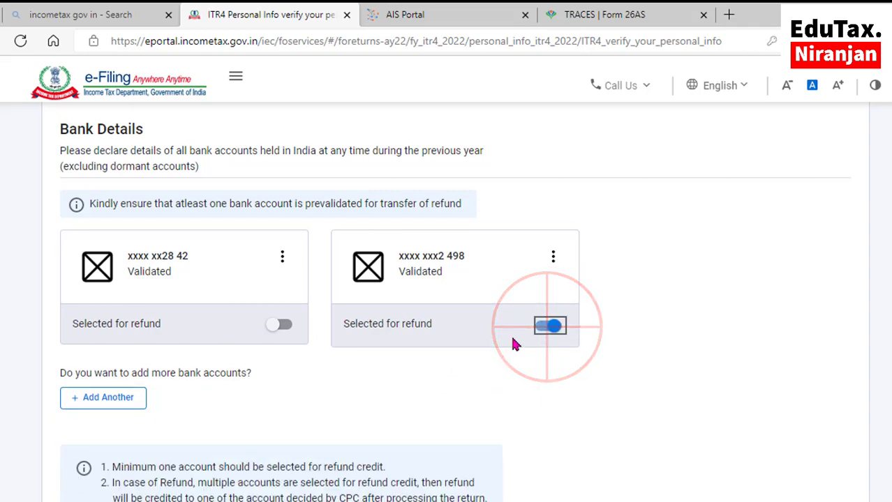
scroll(520, 374, "down", 3)
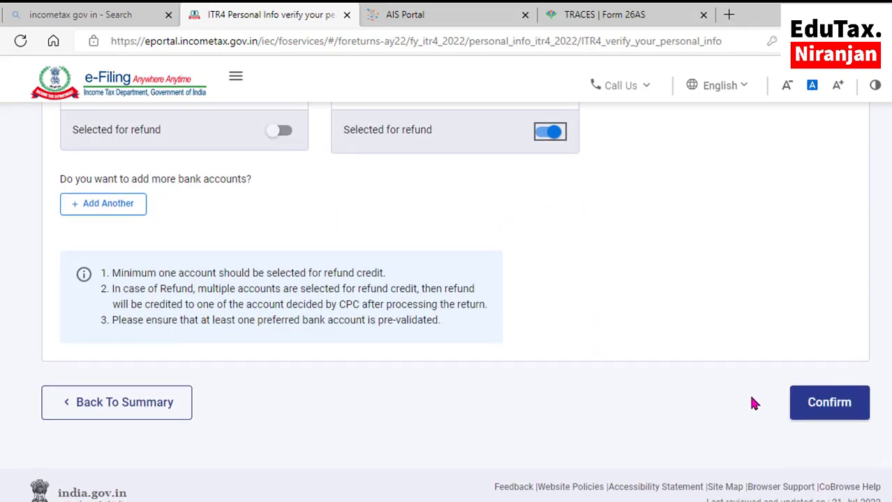
left_click(811, 412)
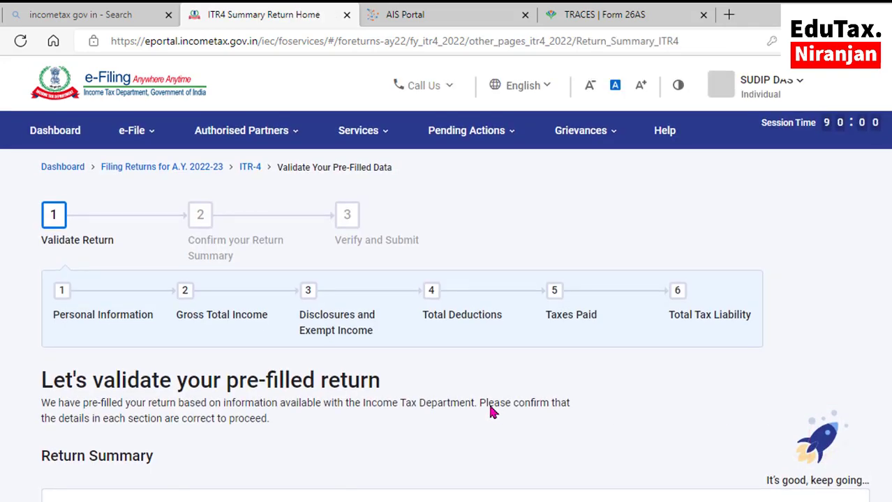
Open the Gross Total Income section from the return summary.
scroll(489, 412, "down", 2)
scroll(489, 412, "down", 2)
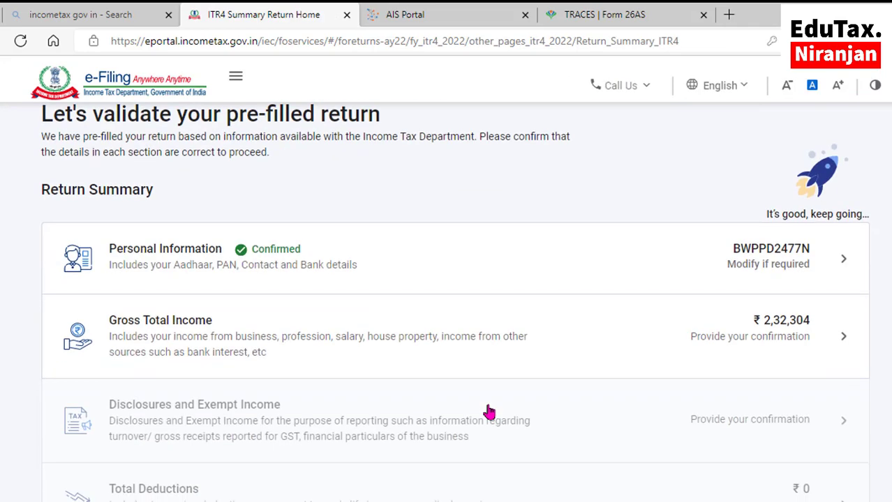
left_click(178, 354)
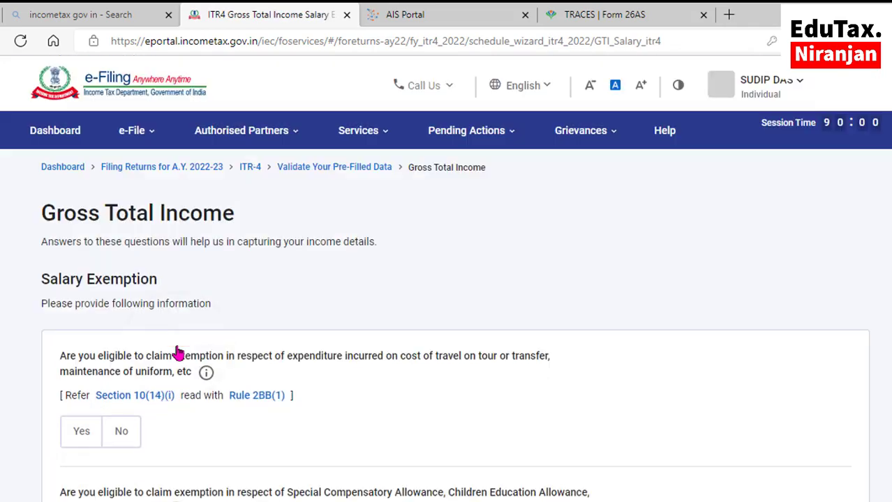
Answer No to the salary exemptions under Section 10(14)(i) for travel and uniform and Section 10(14)(ii) for special allowances.
scroll(178, 353, "down", 1)
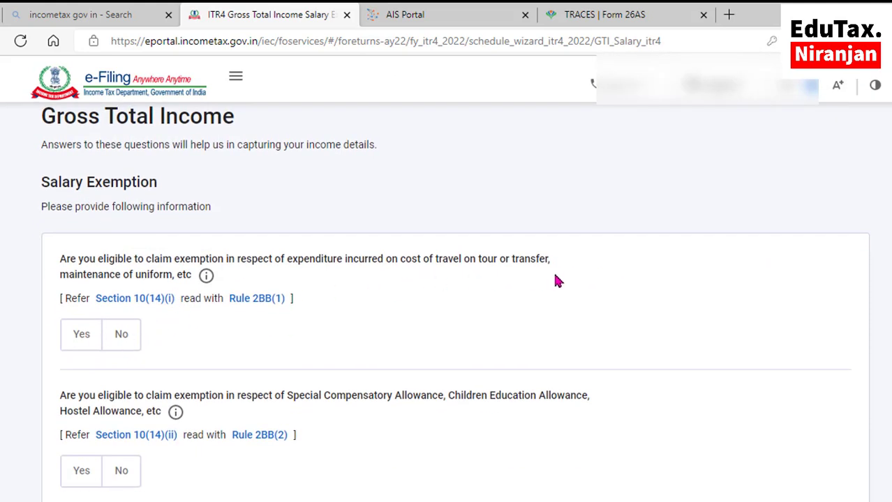
left_click(118, 336)
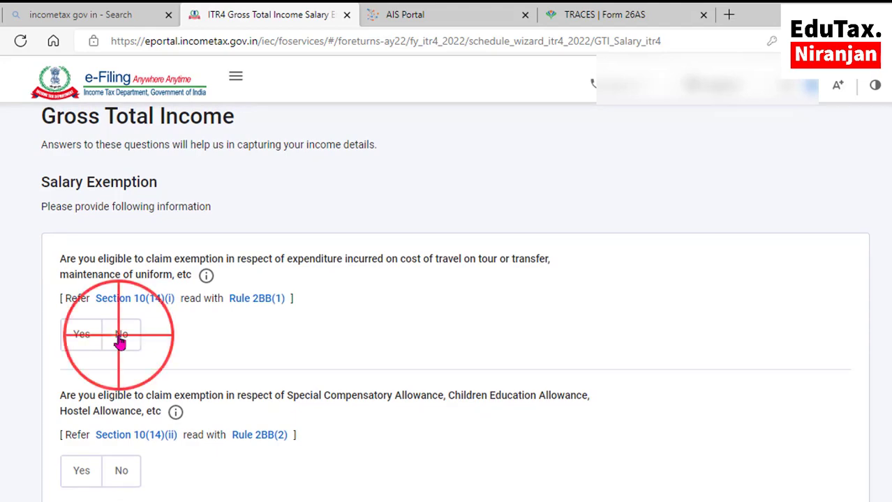
scroll(120, 343, "down", 1)
left_click(122, 374)
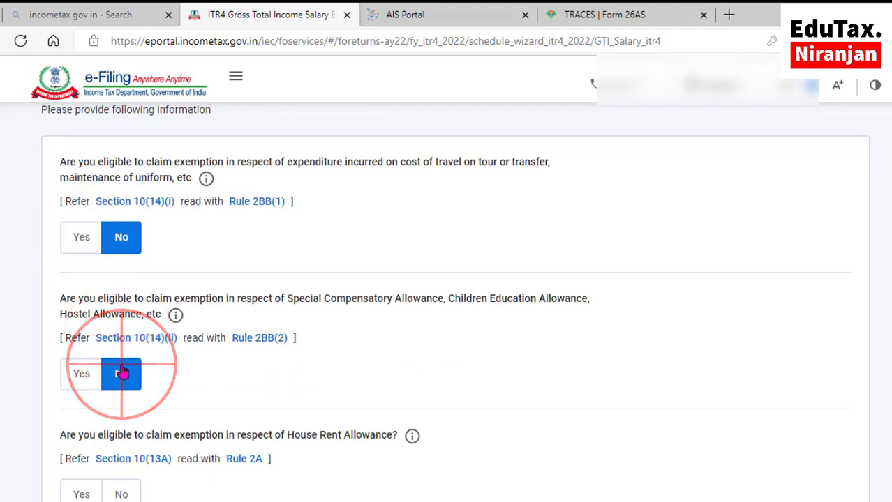
Answer No to claiming exemption for House Rent Allowance and for Leave Travel Allowance.
scroll(122, 374, "down", 2)
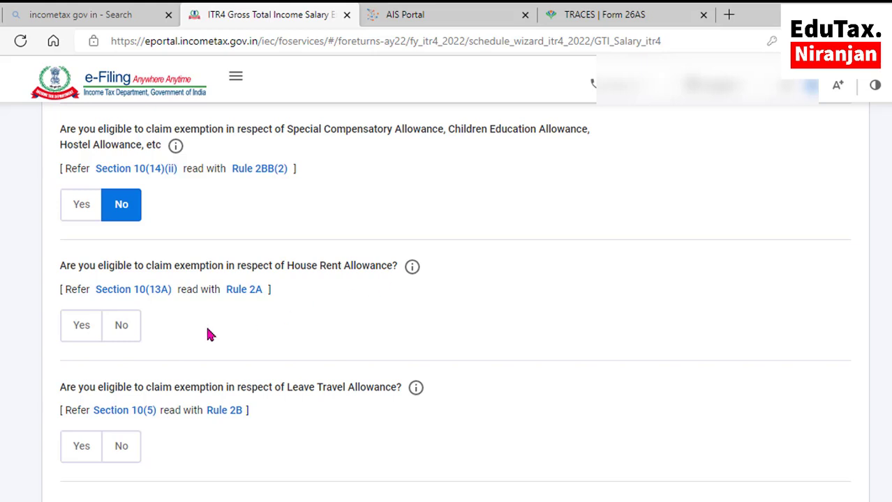
left_click(85, 332)
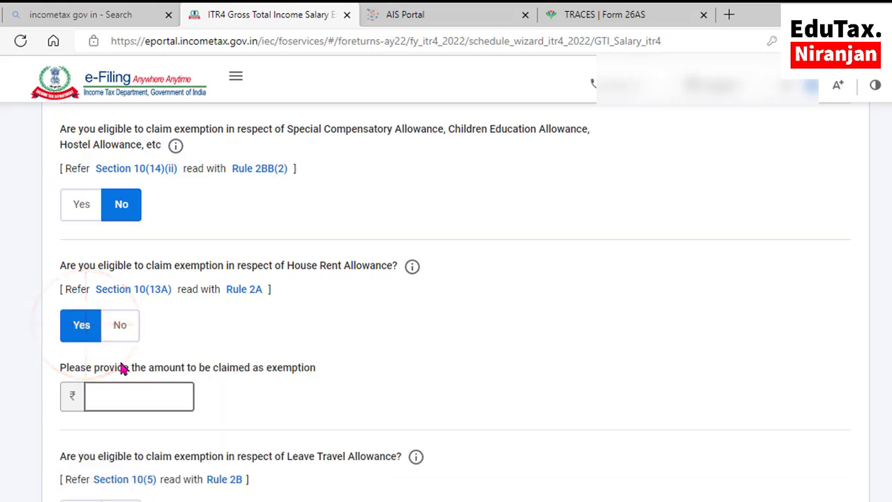
left_click(116, 327)
scroll(114, 338, "down", 1)
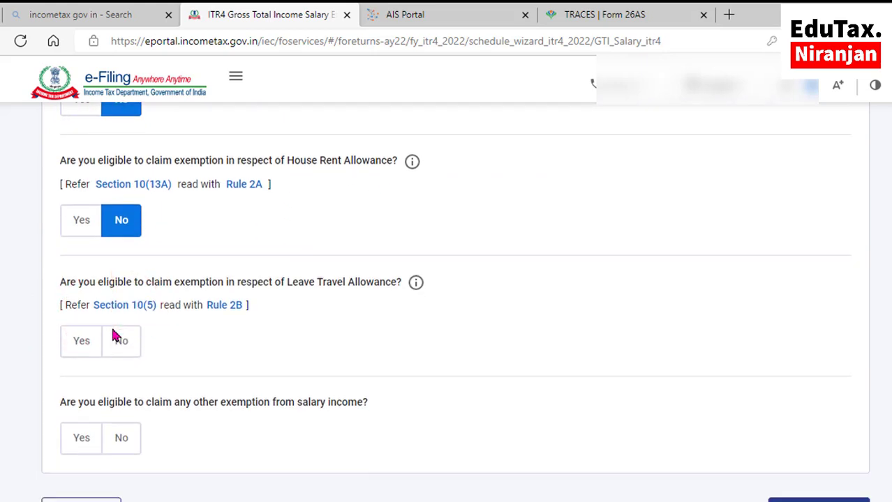
scroll(116, 337, "down", 1)
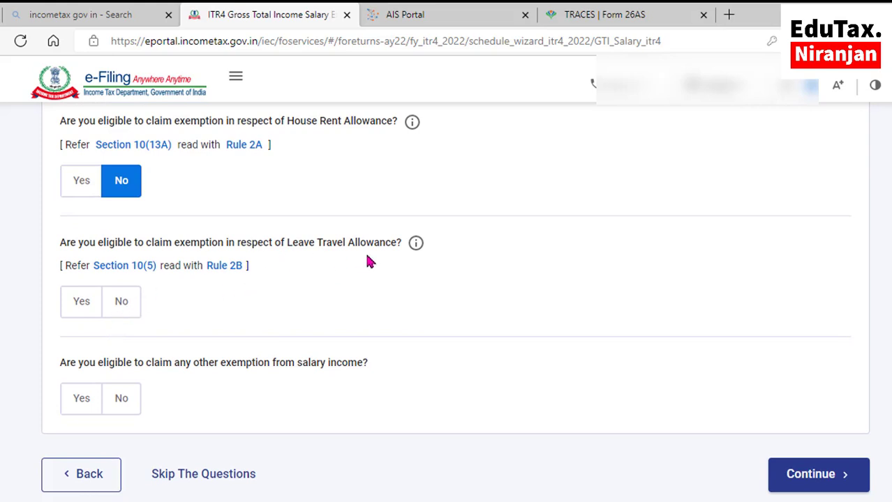
left_click(126, 307)
Answer Yes to claiming any other exemption from salary income and look through the listed exemption types.
scroll(193, 316, "down", 2)
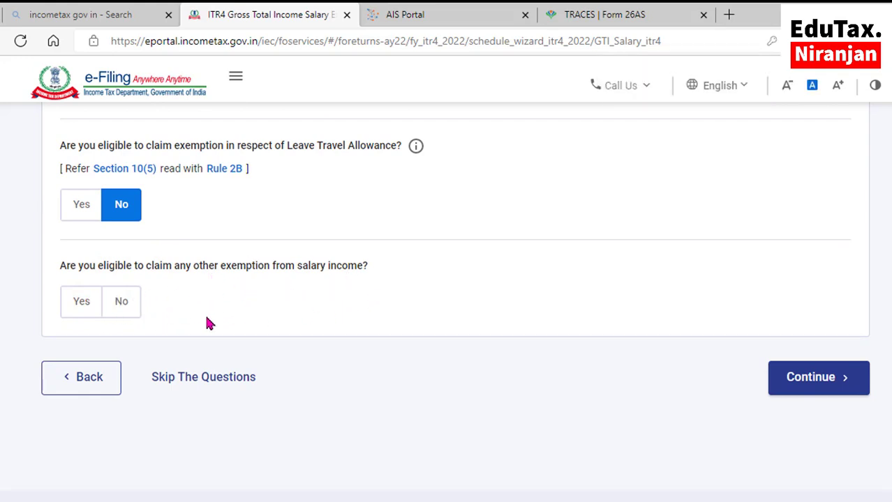
left_click(78, 311)
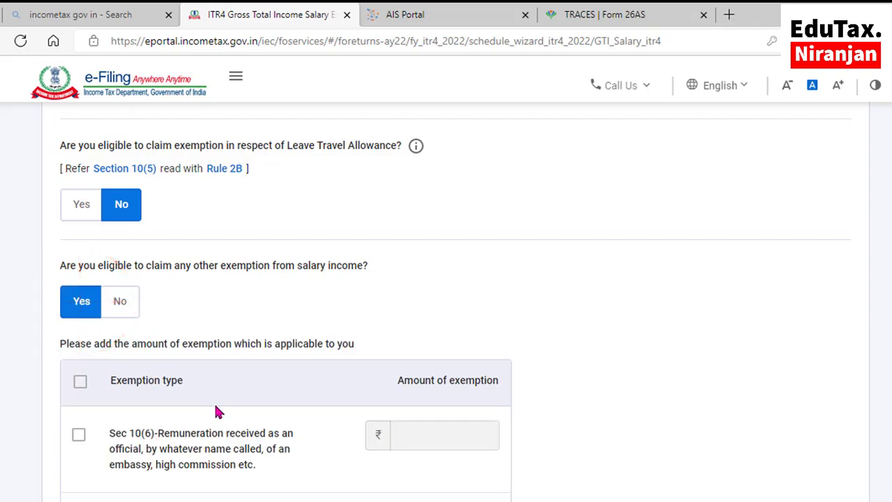
scroll(219, 412, "down", 2)
scroll(218, 412, "down", 5)
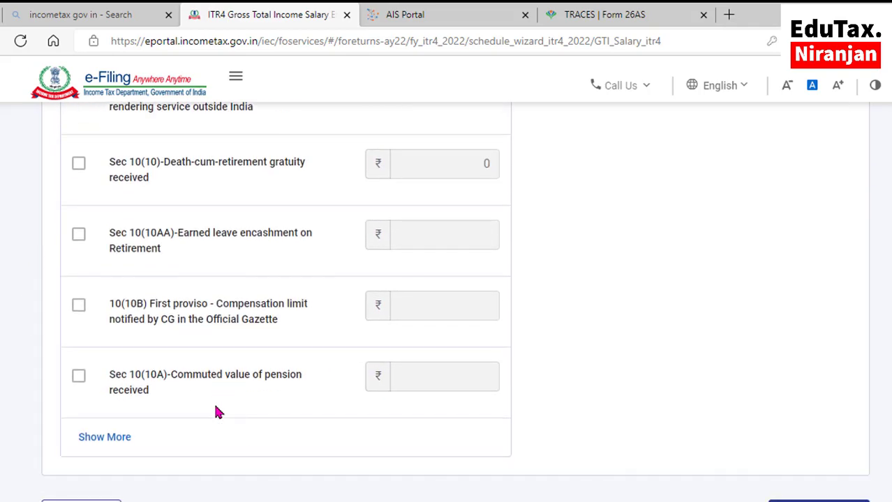
scroll(218, 411, "up", 5)
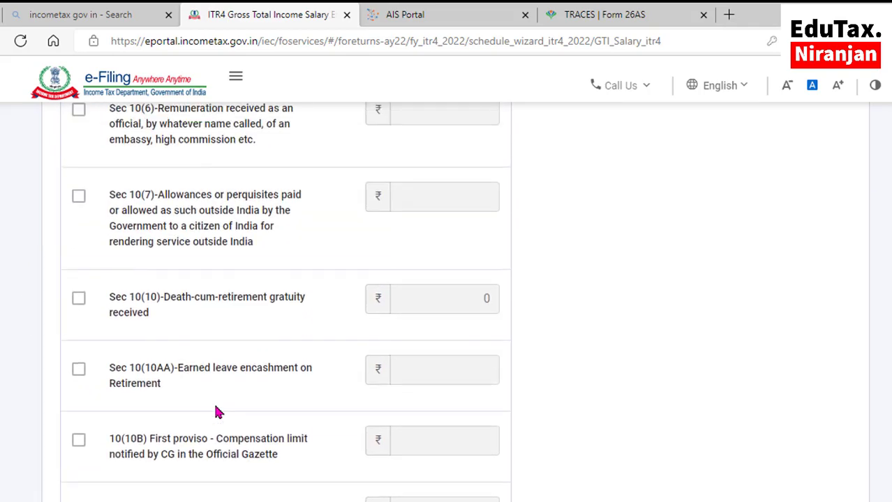
scroll(218, 411, "up", 2)
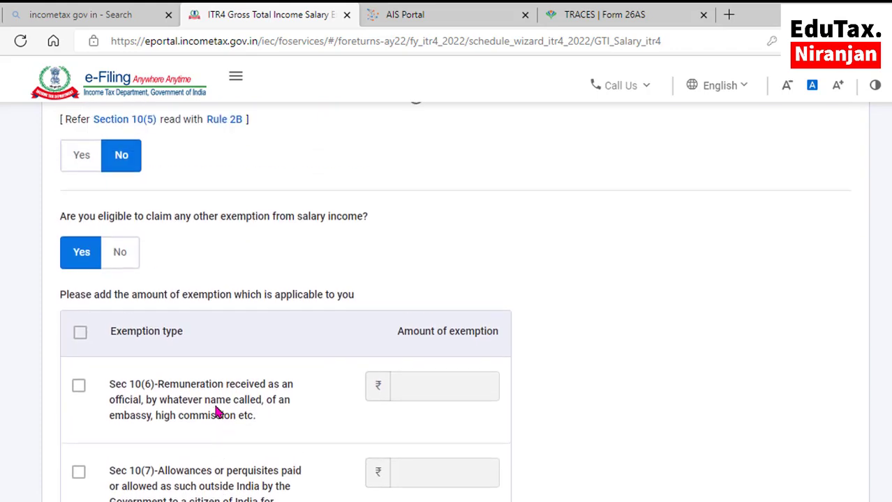
Answer No to claiming any other exemption from salary income and continue to the income source details.
left_click(120, 262)
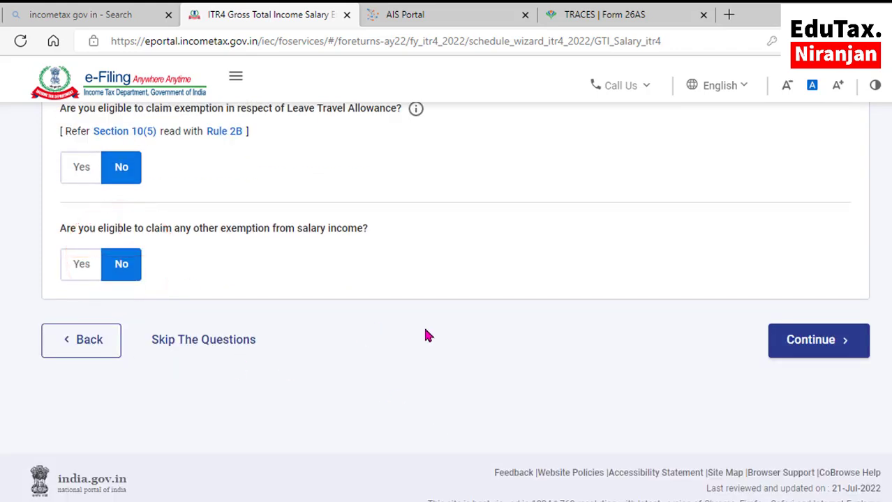
left_click(818, 342)
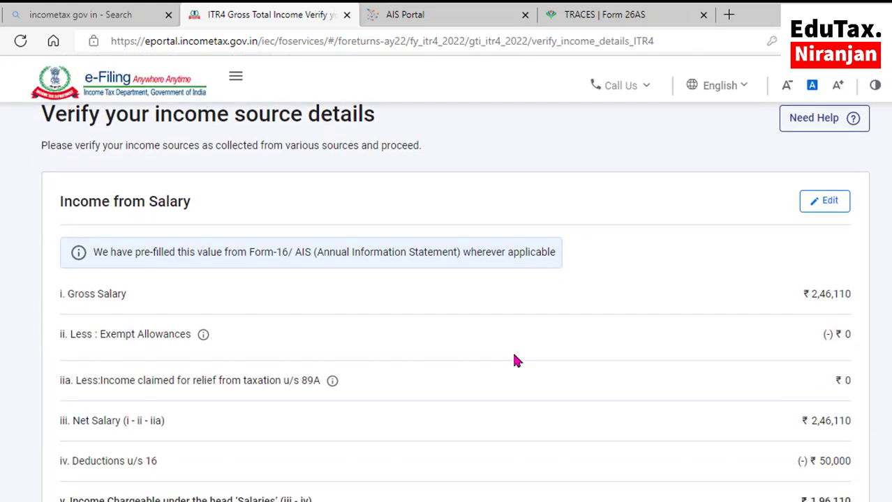
Edit the income from salary and set the salary as per section 17(1) to 529980.
scroll(516, 361, "up", 1)
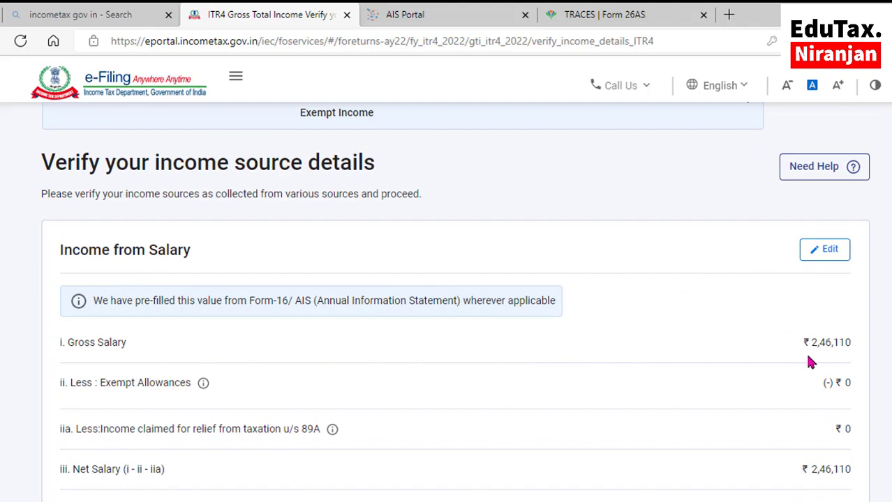
left_click(825, 251)
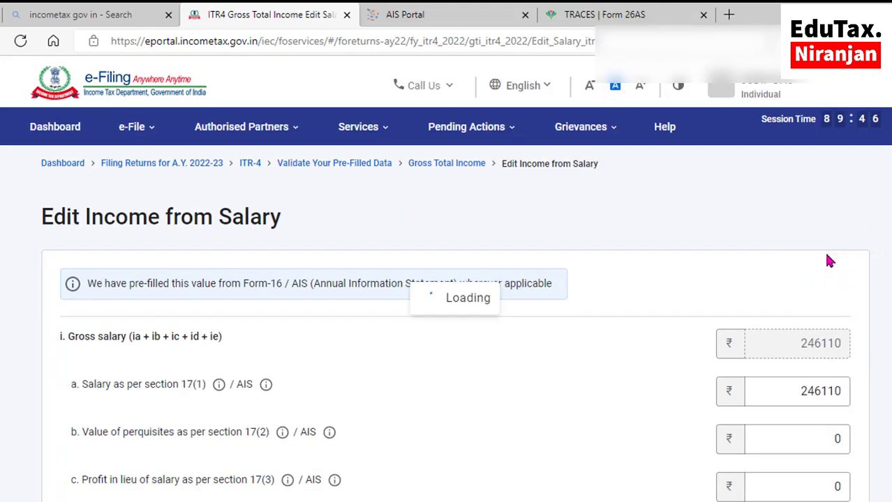
scroll(537, 443, "down", 1)
left_click(841, 323)
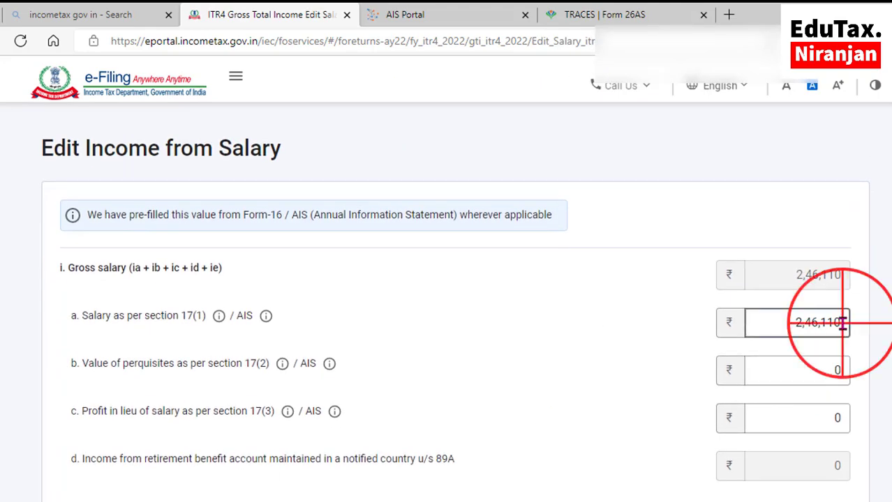
key("BackSpace")
key("BackSpace")
key("BackSpace")
key("BackSpace")
key("BackSpace")
key("BackSpace")
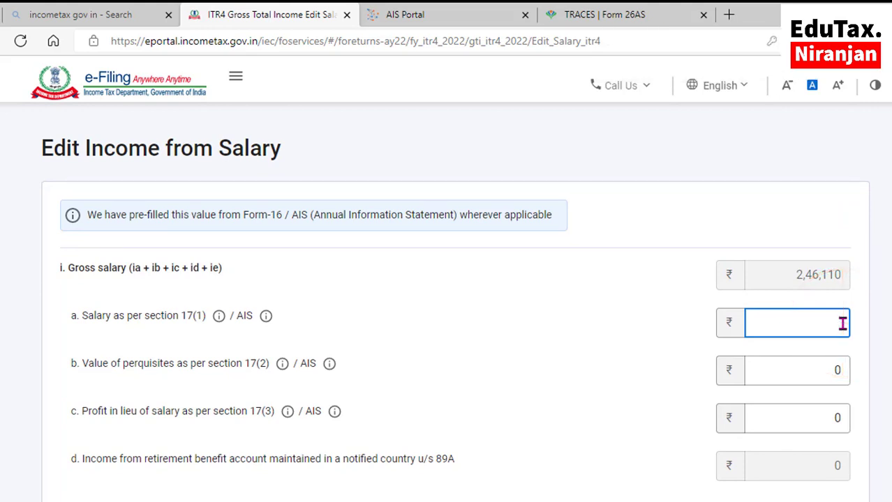
type("529980")
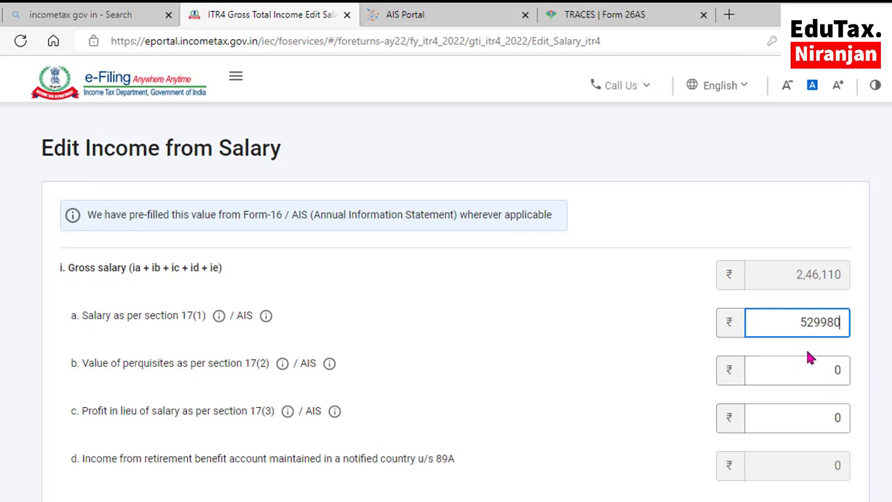
left_click(674, 348)
Set the professional tax u/s 16(iii) to 2,400 and save the salary income.
scroll(674, 348, "down", 6)
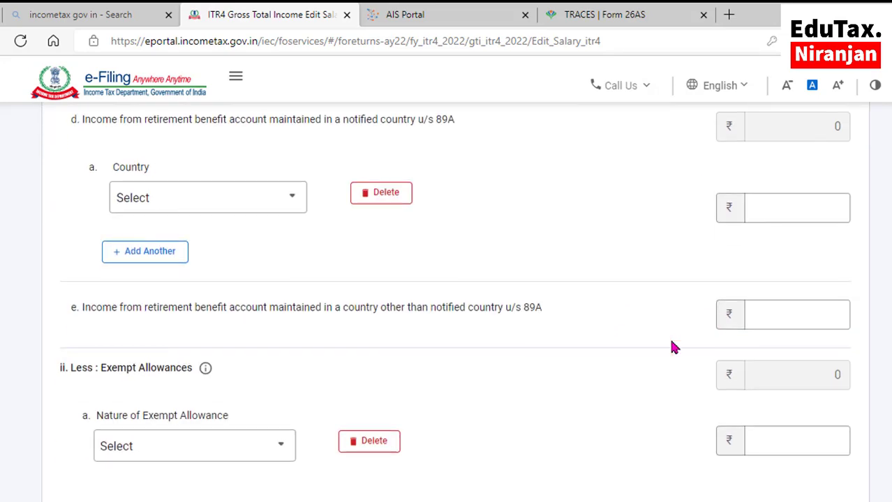
scroll(673, 348, "down", 5)
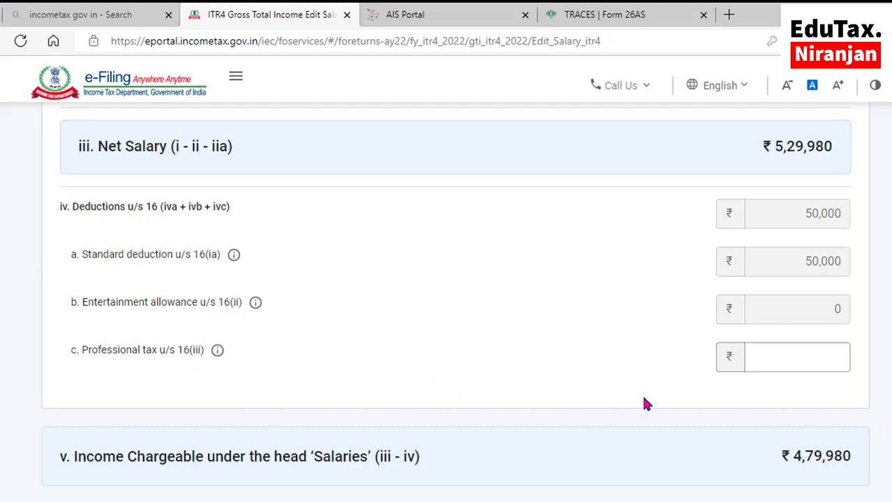
left_click(824, 354)
left_click(656, 412)
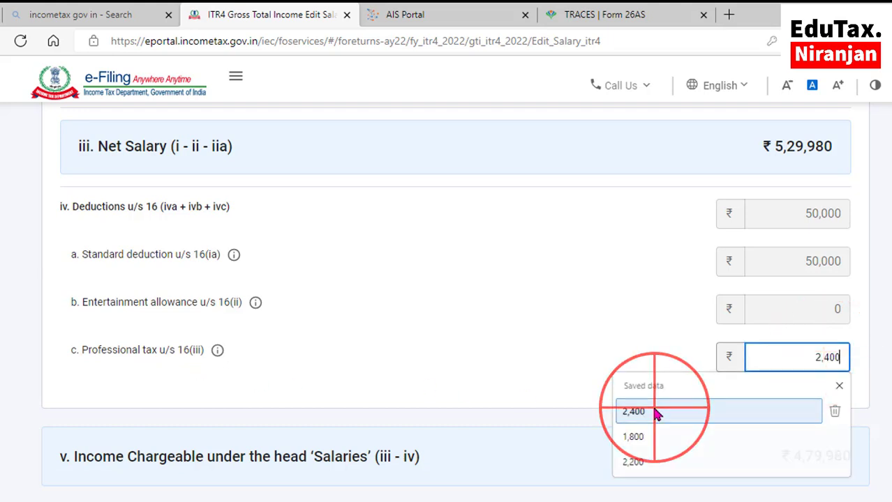
scroll(551, 392, "down", 3)
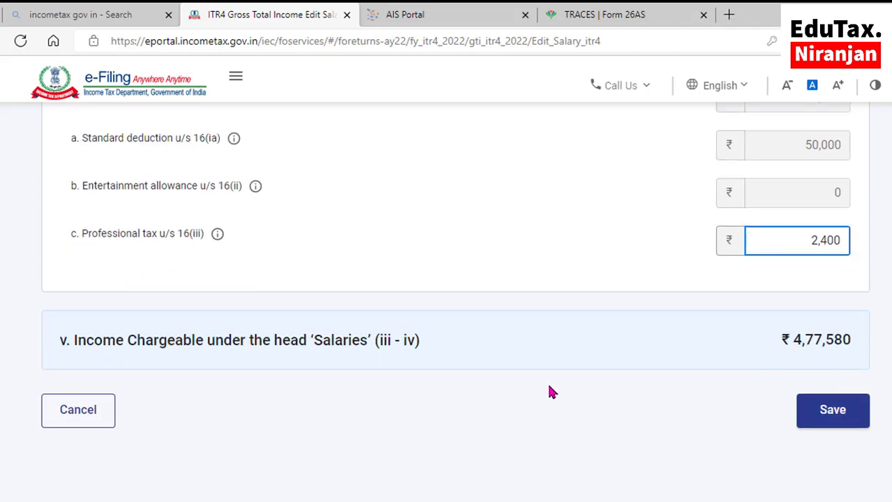
left_click(832, 349)
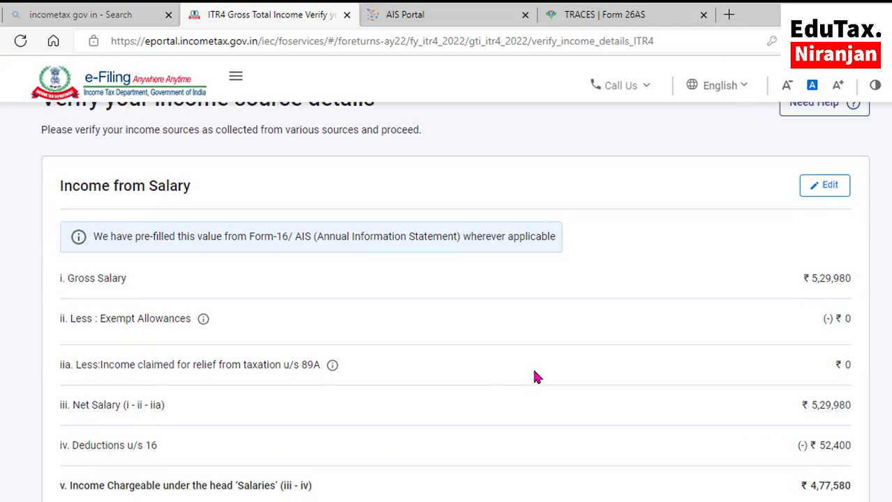
Start adding the house property income breakup and set the type of house property to Self Occupied.
scroll(535, 374, "down", 2)
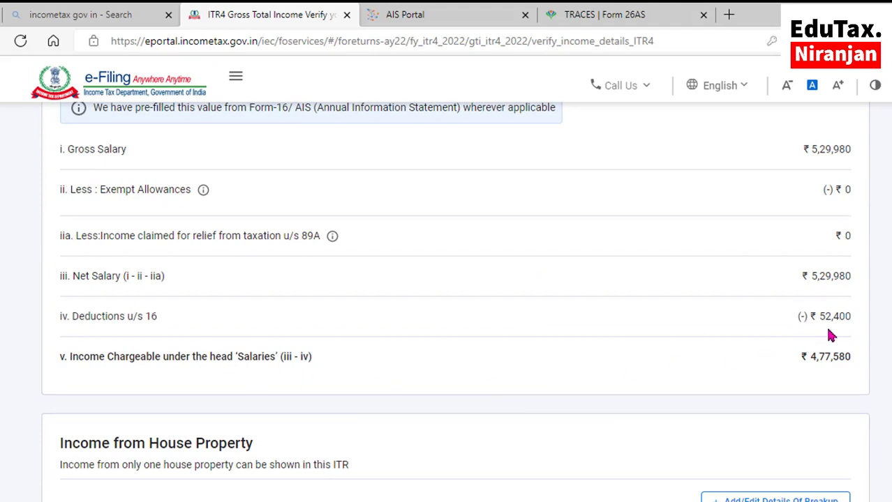
scroll(737, 442, "down", 2)
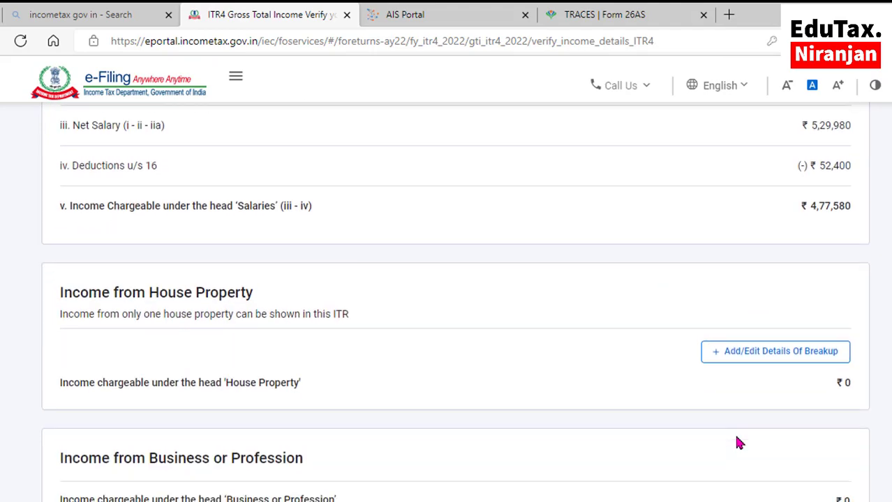
scroll(738, 442, "down", 1)
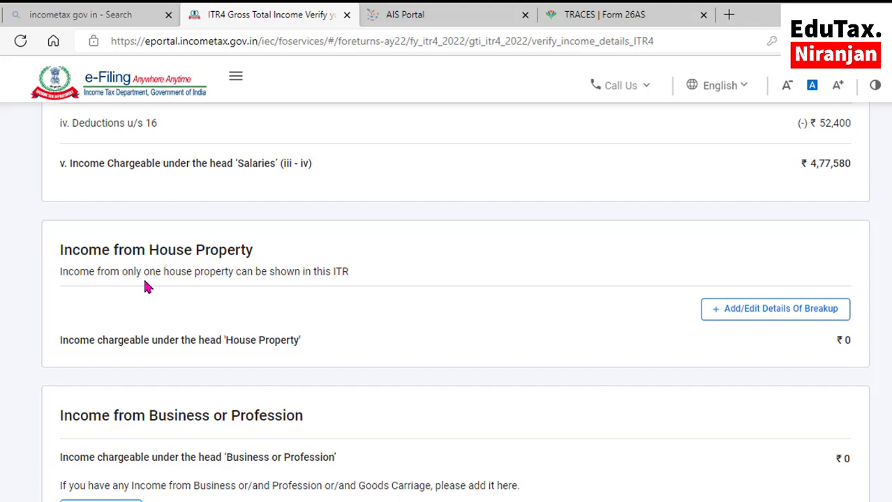
left_click(757, 314)
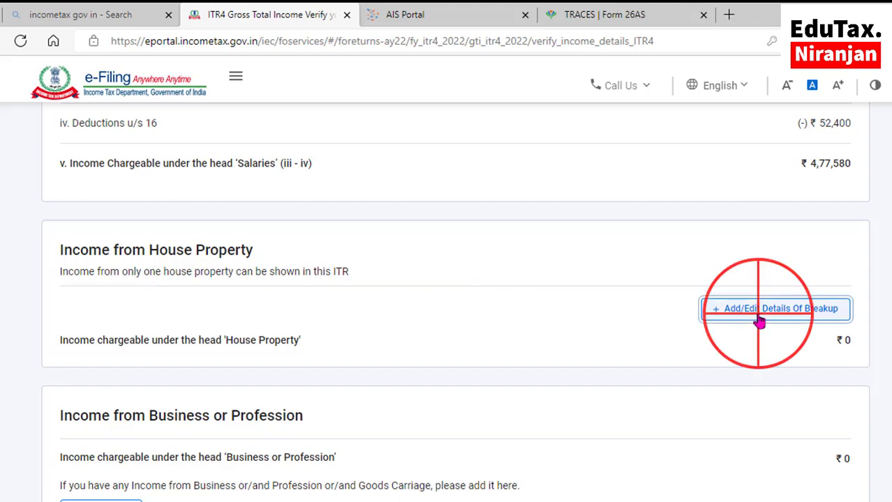
scroll(380, 356, "down", 1)
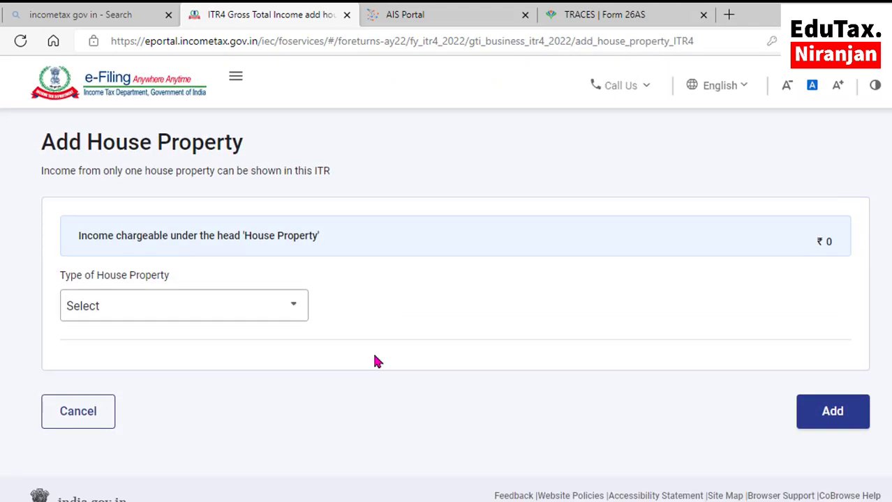
left_click(165, 304)
left_click(118, 374)
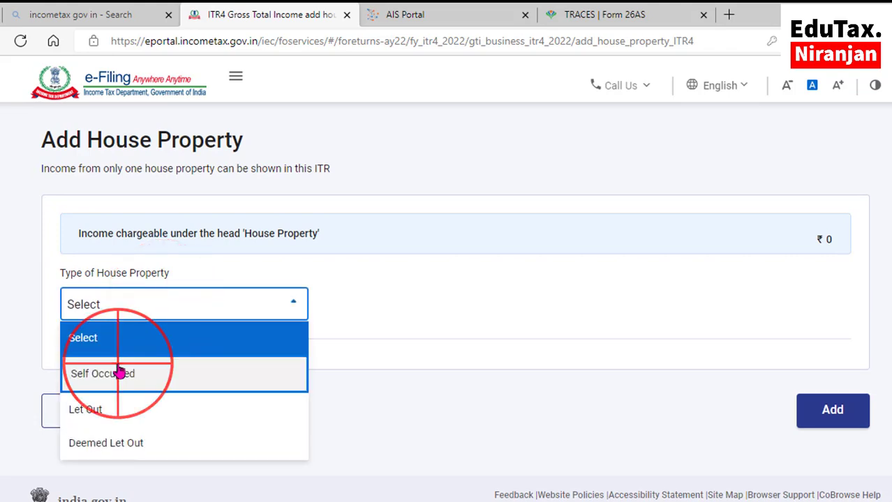
scroll(343, 356, "down", 2)
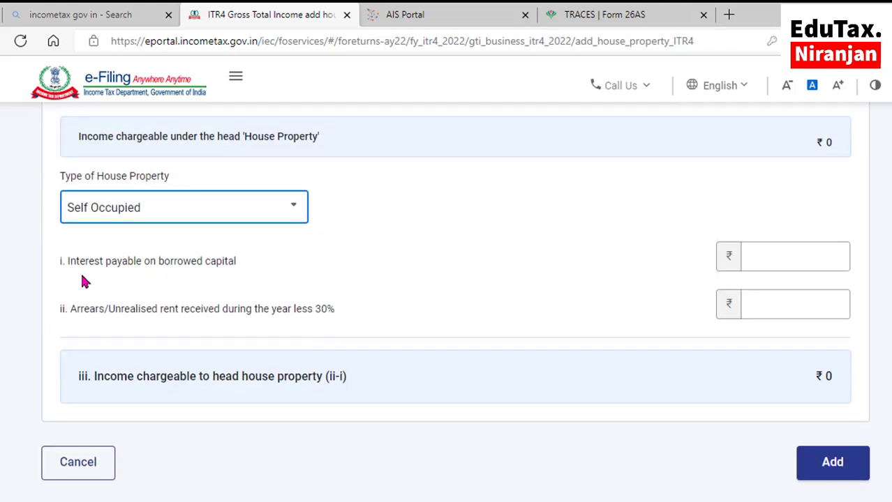
Leave the interest on borrowed capital and the arrears of rent blank and add the self-occupied house property.
left_click(782, 254)
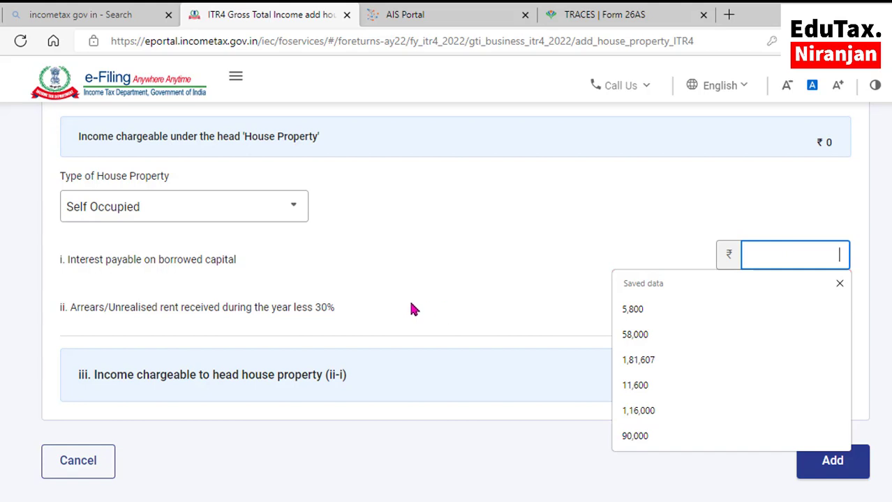
left_click(487, 344)
scroll(366, 456, "up", 1)
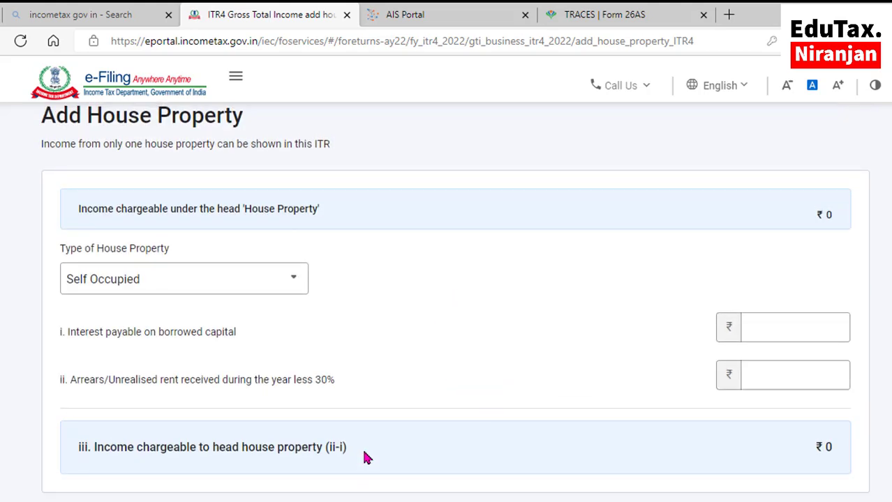
scroll(500, 353, "down", 2)
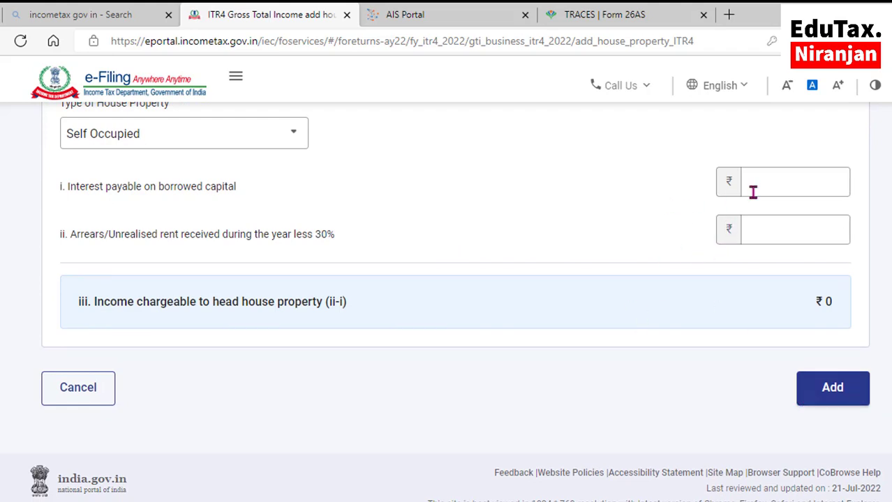
left_click(772, 179)
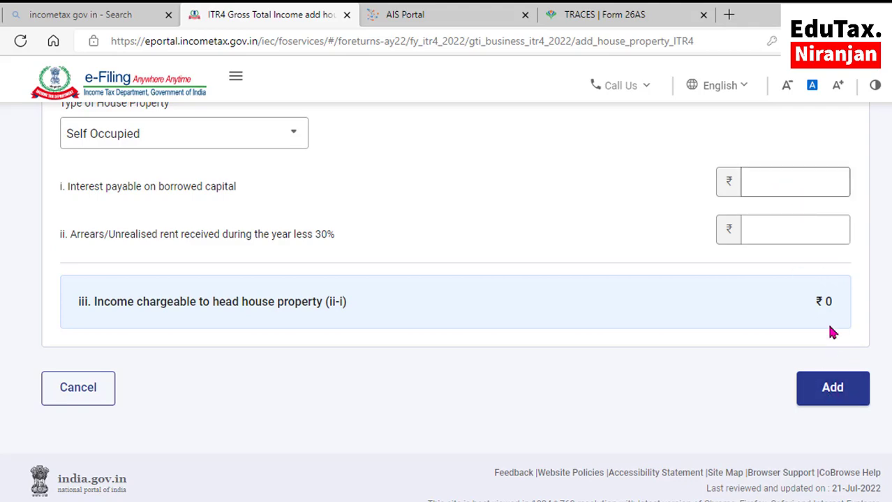
left_click(843, 397)
Open the form for adding income from business and profession at the Section 44AD presumptive business computation.
scroll(482, 384, "up", 1)
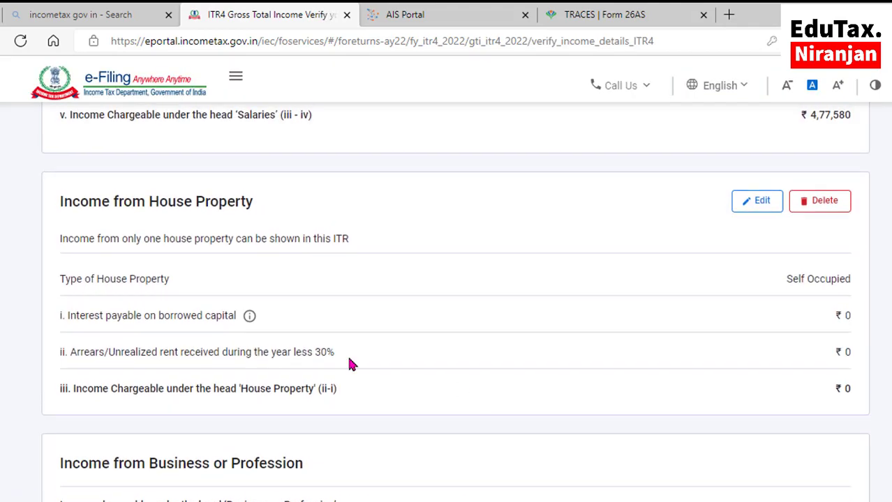
scroll(677, 289, "down", 5)
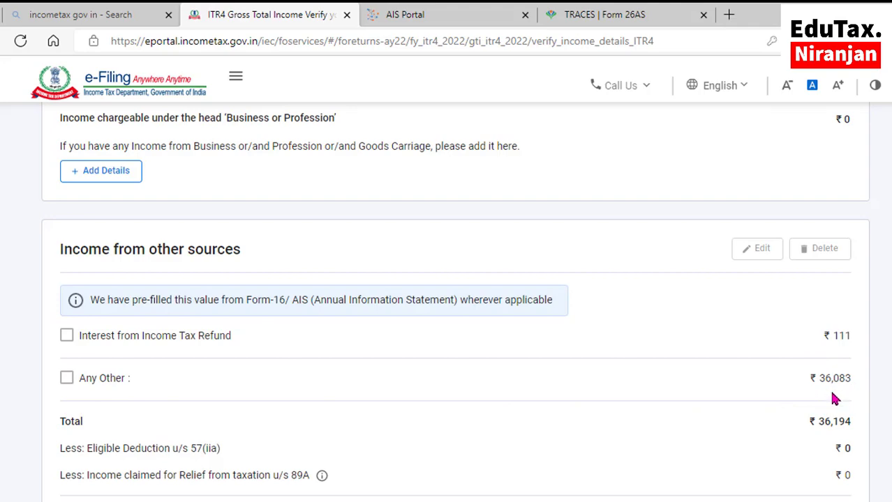
scroll(728, 416, "down", 1)
scroll(728, 415, "up", 3)
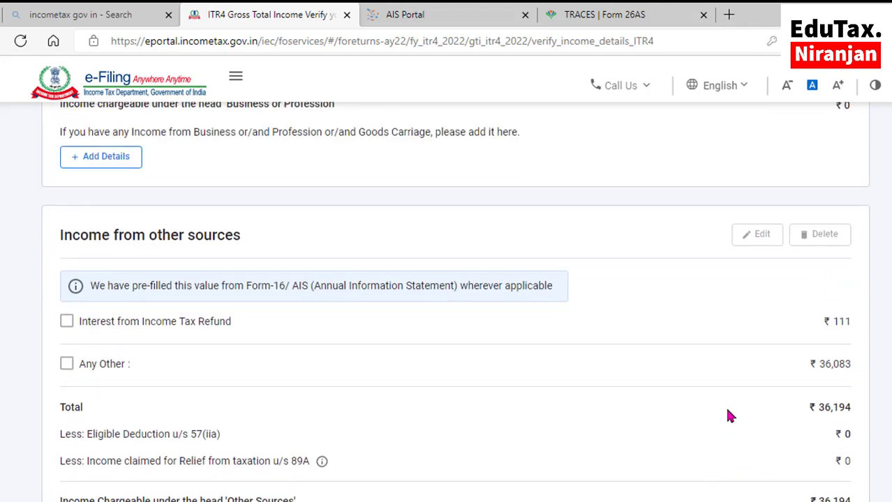
scroll(728, 417, "up", 2)
scroll(711, 412, "down", 1)
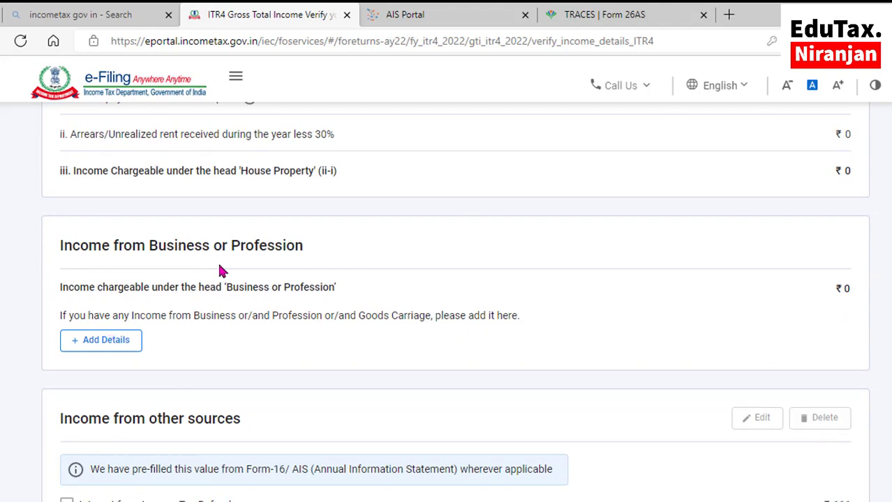
left_click(112, 344)
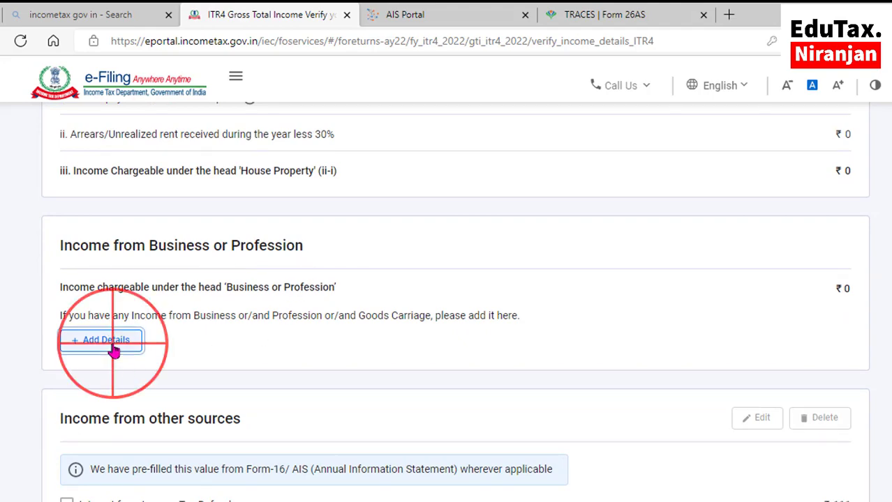
scroll(113, 351, "down", 2)
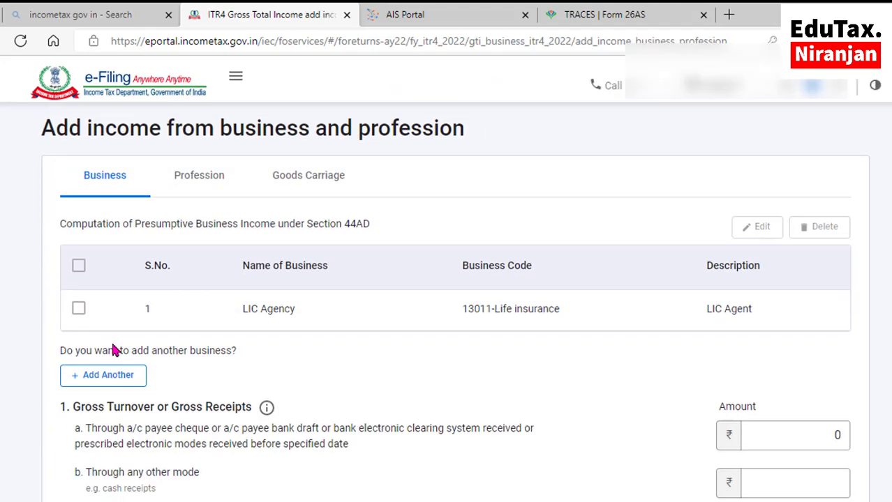
scroll(115, 351, "down", 1)
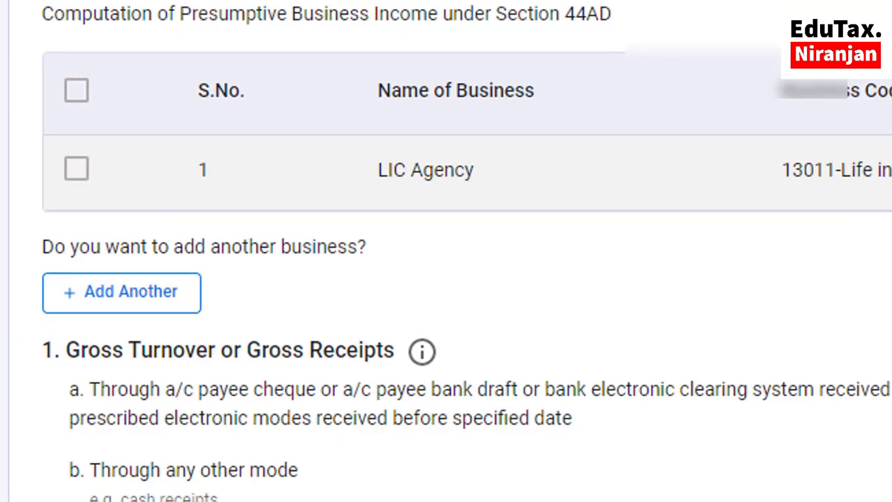
Open the LIC Agency entry in the Section 44AD business list for editing.
scroll(754, 329, "up", 2)
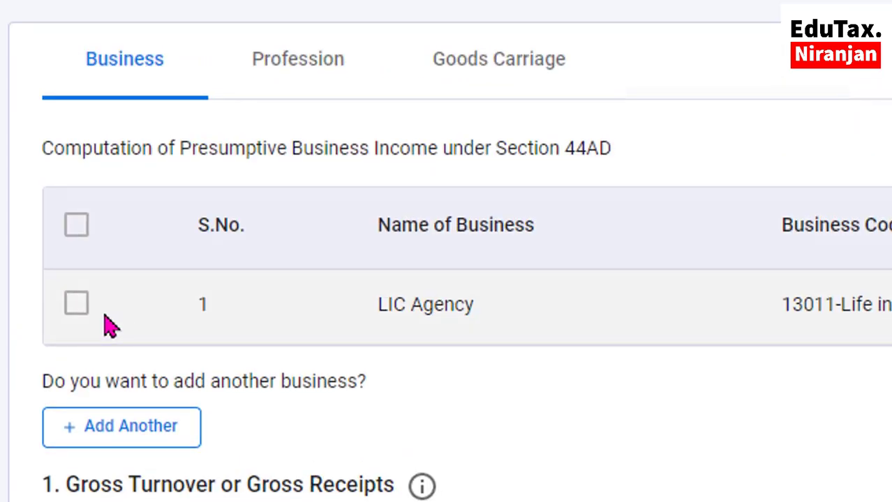
left_click(62, 304)
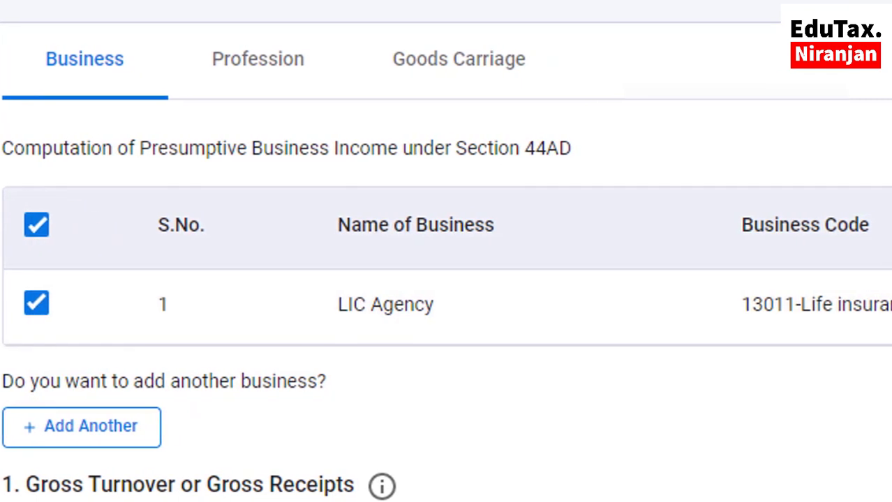
left_click(37, 303)
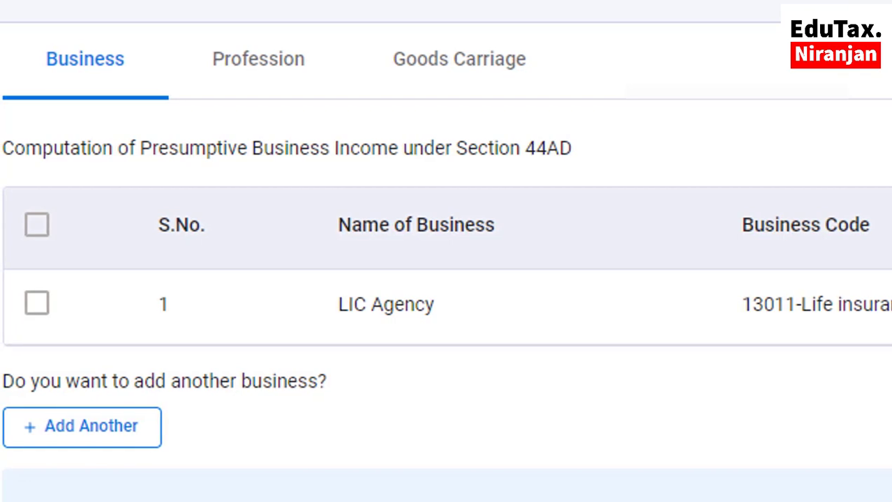
scroll(802, 411, "down", 3)
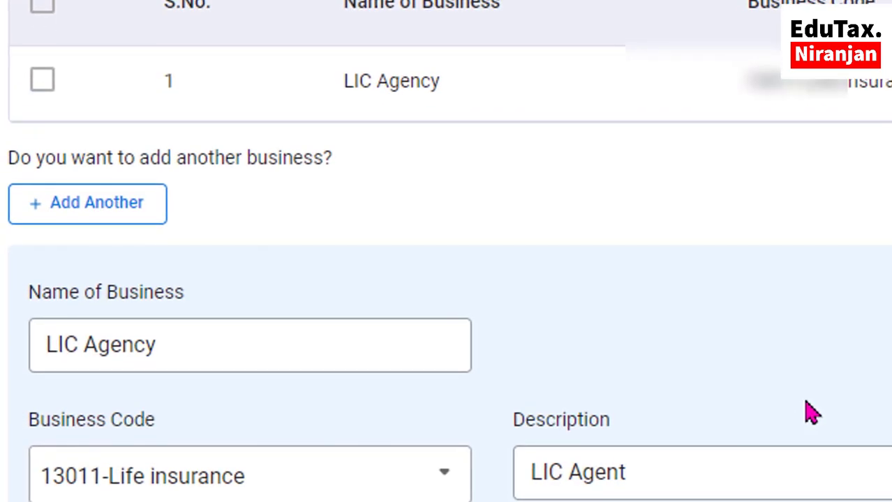
scroll(813, 413, "down", 3)
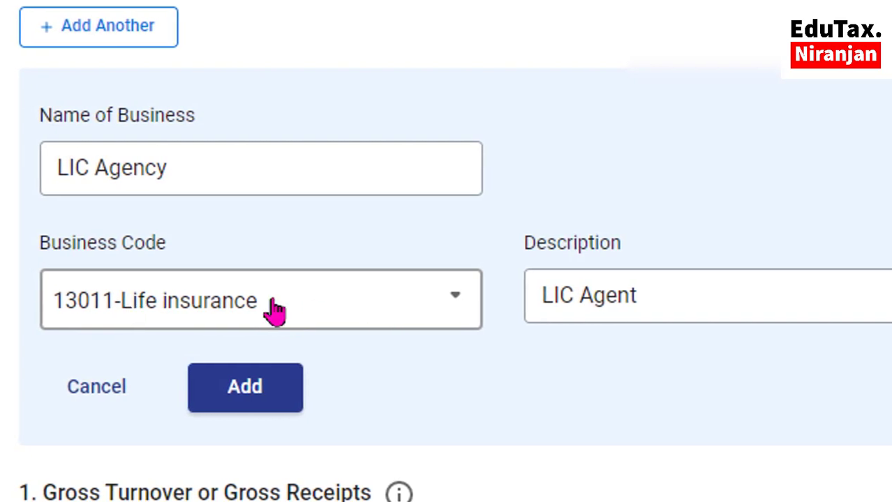
Review the business code options, keep 13011-Life insurance, and save the LIC Agency entry.
left_click(423, 307)
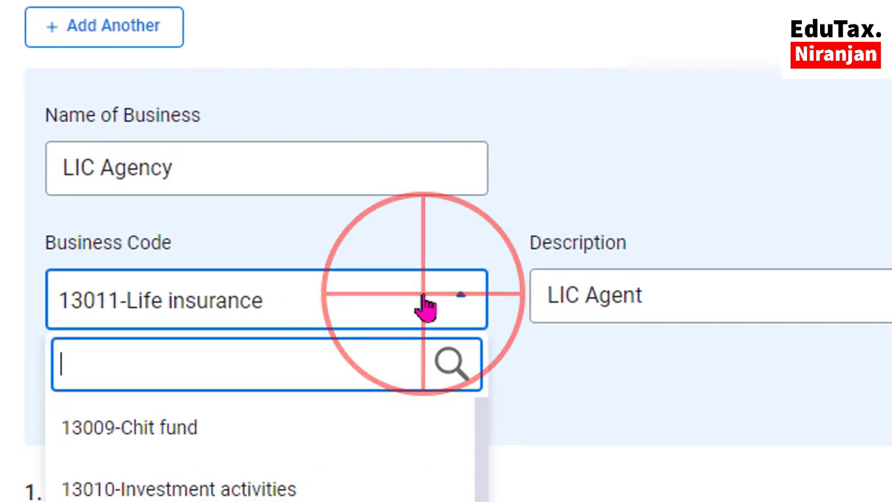
scroll(380, 413, "down", 4)
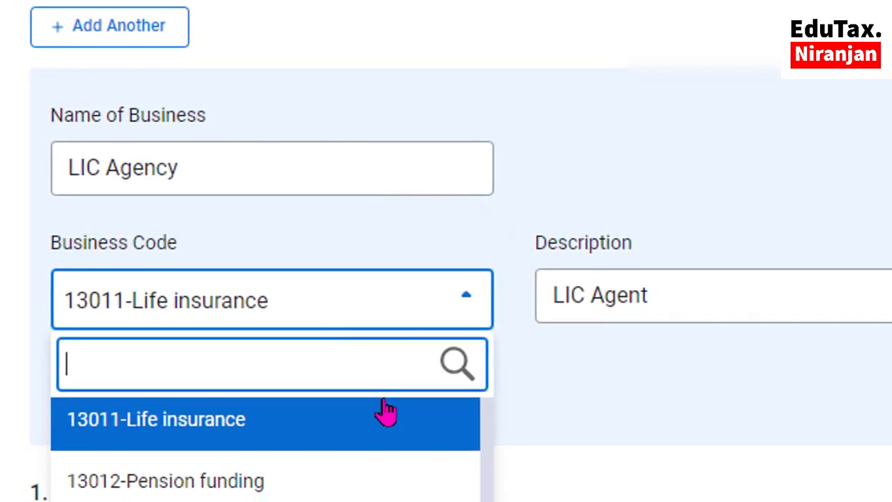
scroll(388, 412, "down", 5)
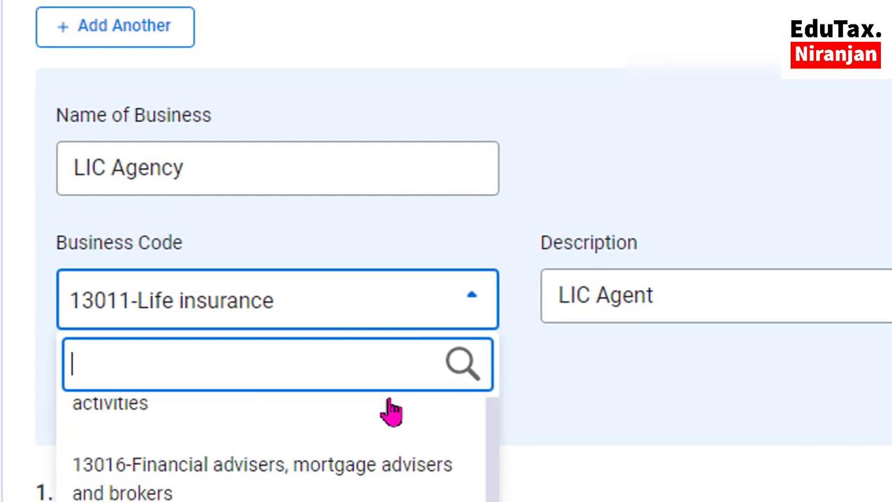
left_click(408, 300)
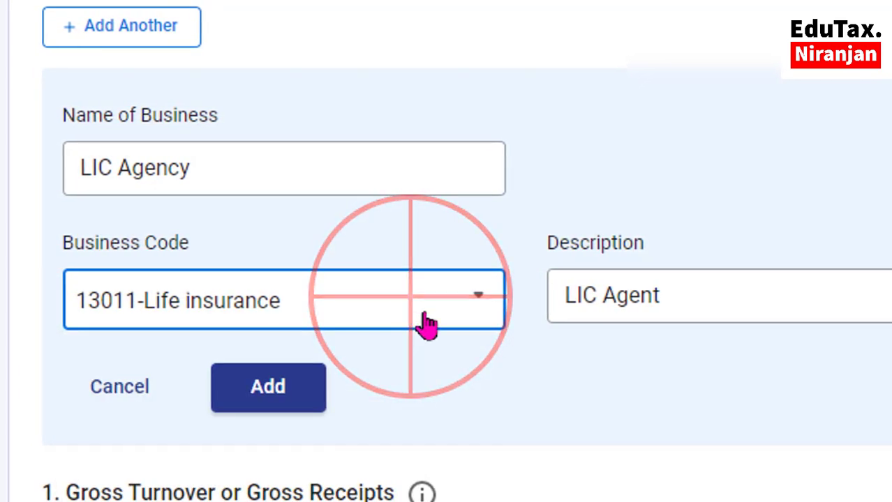
left_click(290, 392)
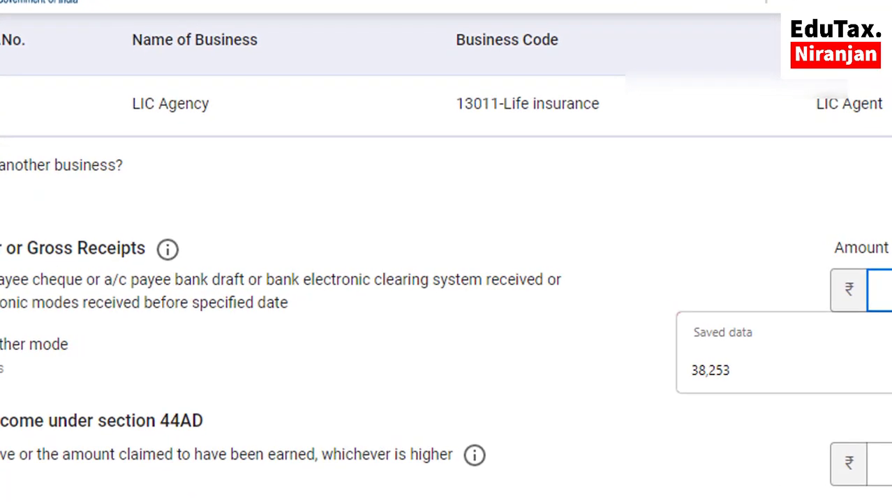
Switch to Form 26AS on TRACES, continue the session, and check the total amount credited by Life Insurance Corporation of India in Part A.
left_click(615, 304)
scroll(614, 300, "up", 5)
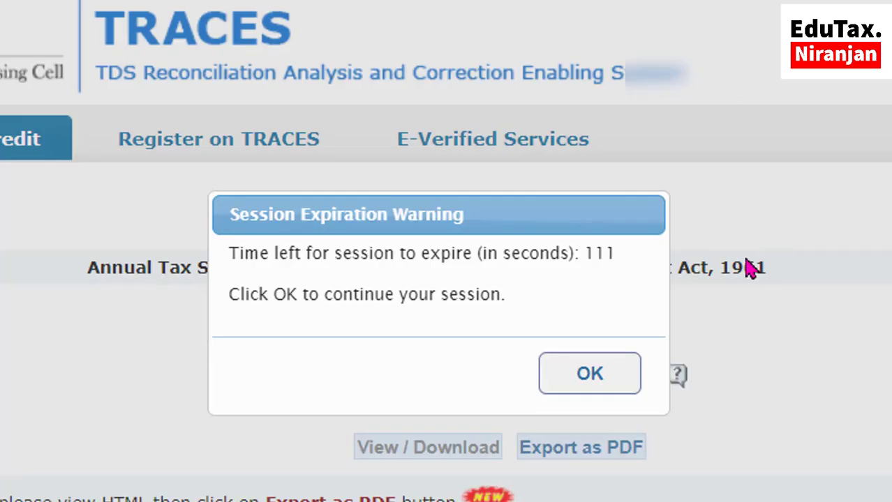
left_click(620, 387)
scroll(624, 395, "down", 3)
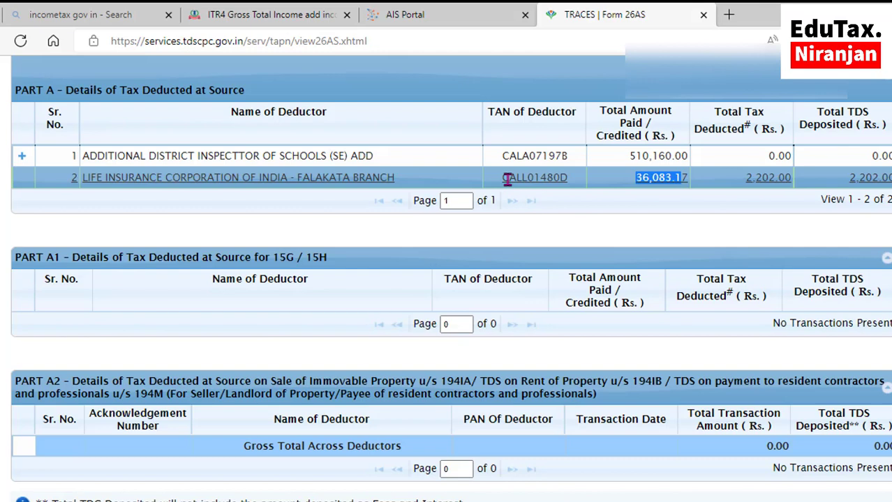
double_click(534, 179)
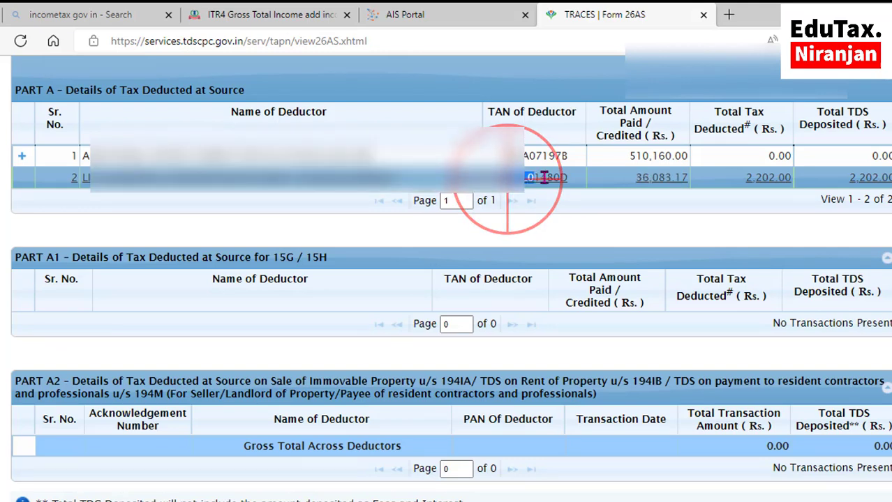
double_click(638, 180)
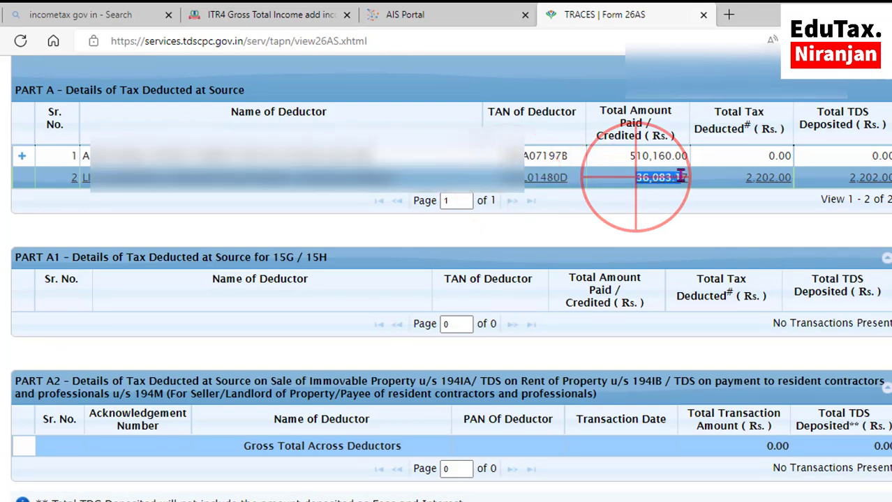
Return to the ITR-4 business income form and set the gross receipts through cheque, bank draft or electronic modes (1a) to 36,083.
left_click(254, 26)
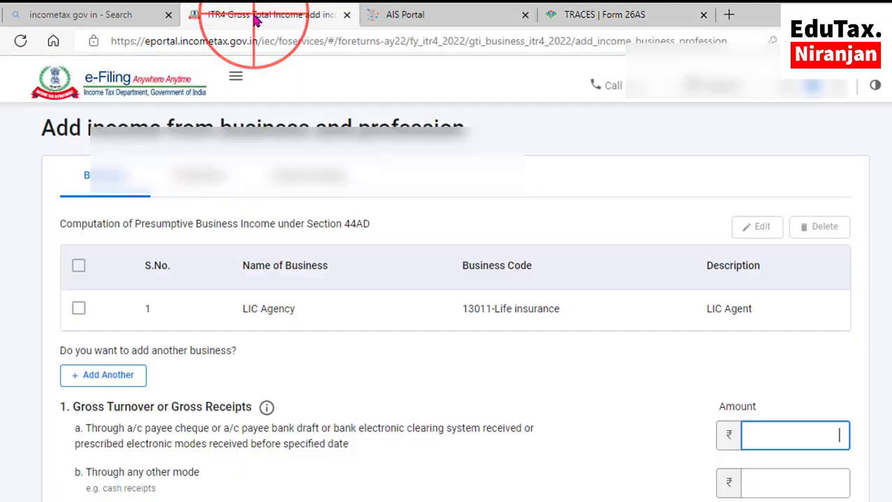
scroll(695, 322, "down", 2)
left_click(804, 287)
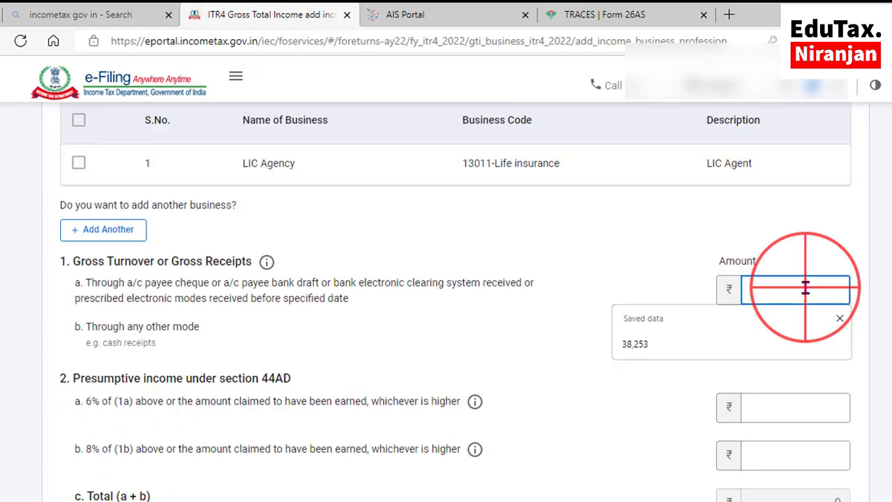
type("36083")
scroll(111, 303, "down", 1)
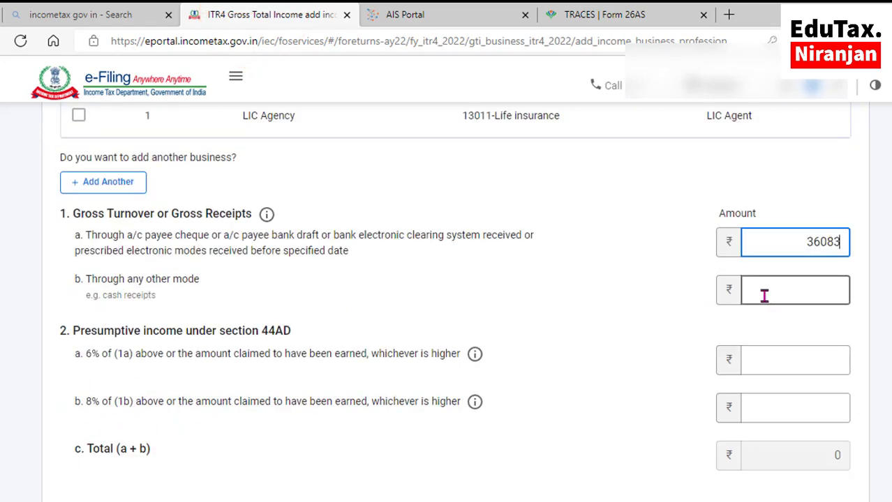
Set the gross receipts through any other mode (1b) to 0.
left_click(772, 294)
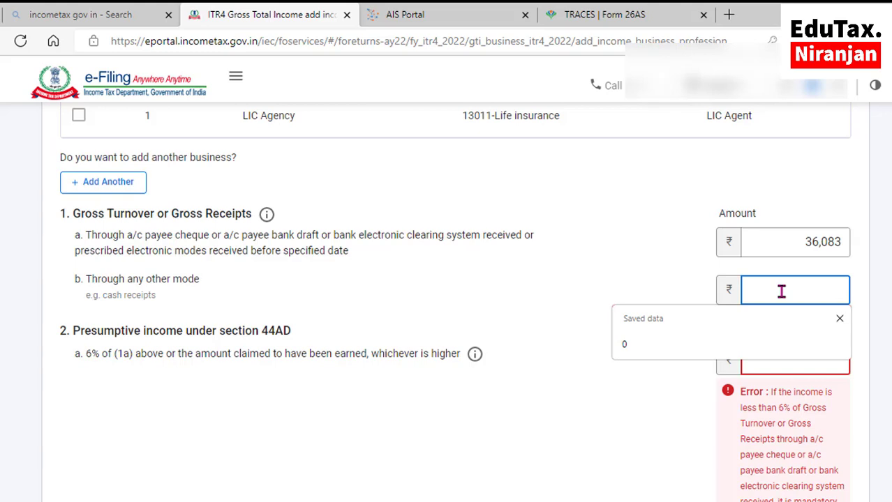
left_click(640, 285)
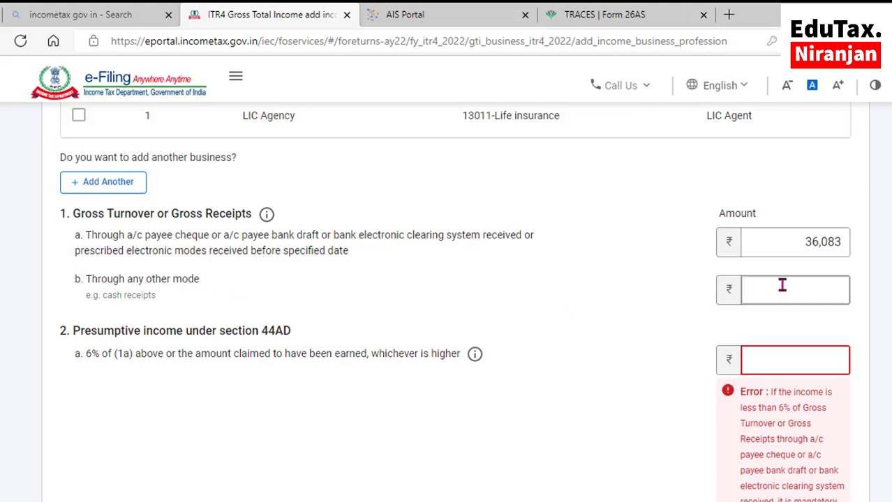
left_click(808, 291)
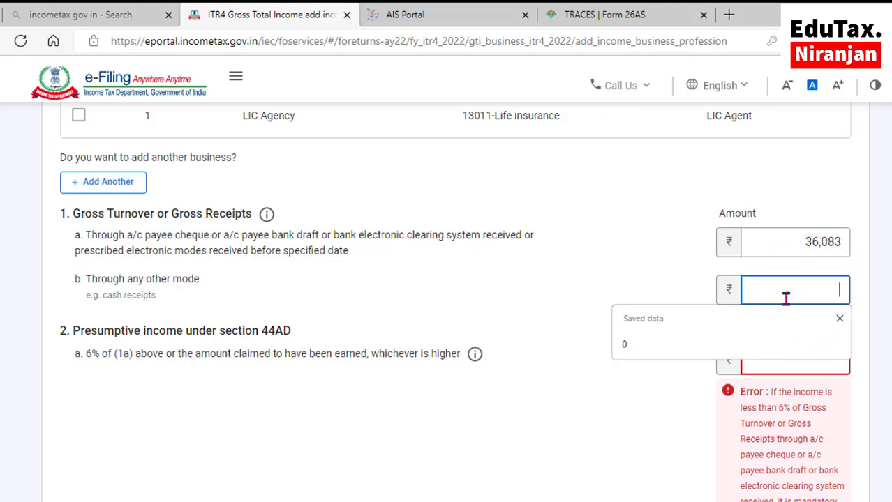
left_click(626, 351)
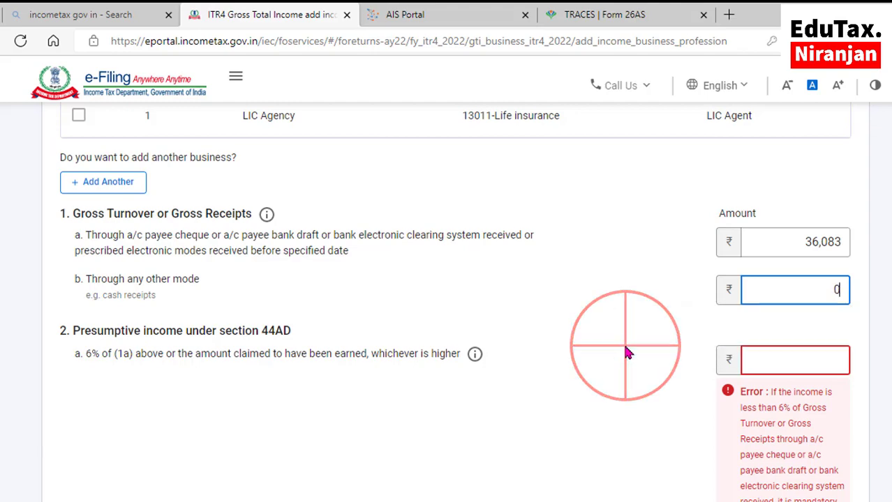
Examine the 6% presumptive income requirement under Section 44AD and its tax audit message against the gross receipts in 1a.
scroll(259, 352, "down", 1)
scroll(260, 361, "down", 2)
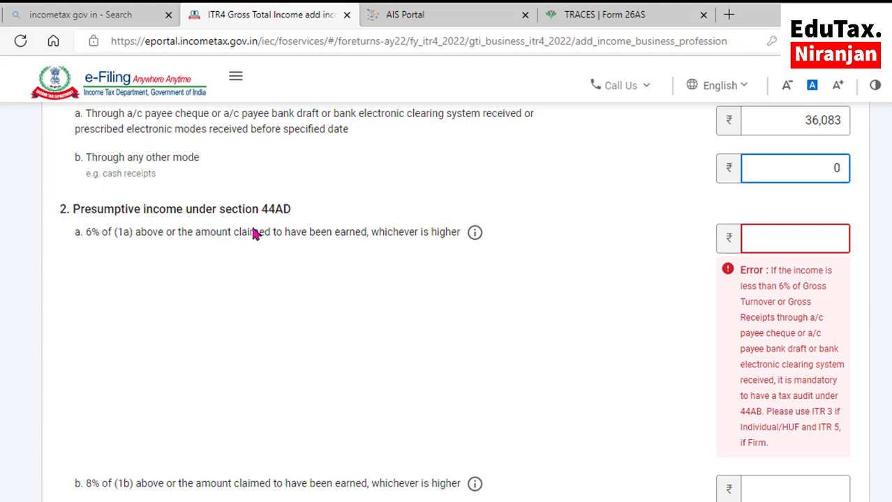
scroll(307, 294, "up", 1)
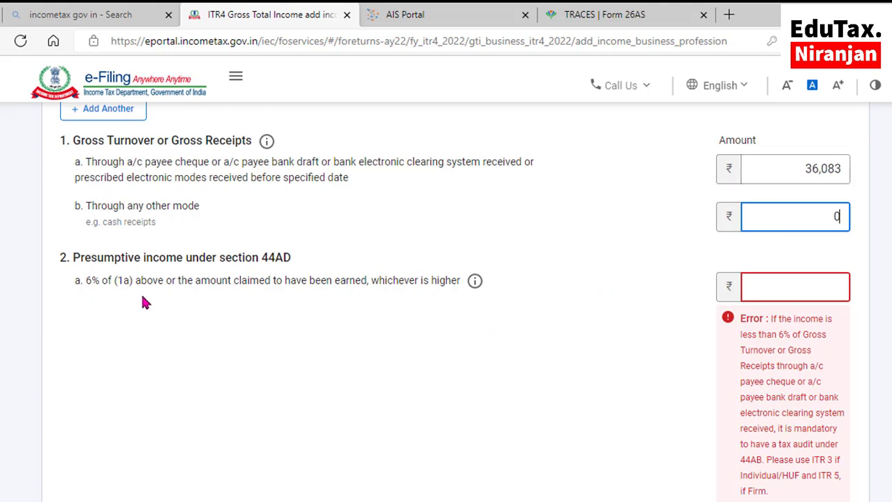
left_click_drag(805, 169, 845, 169)
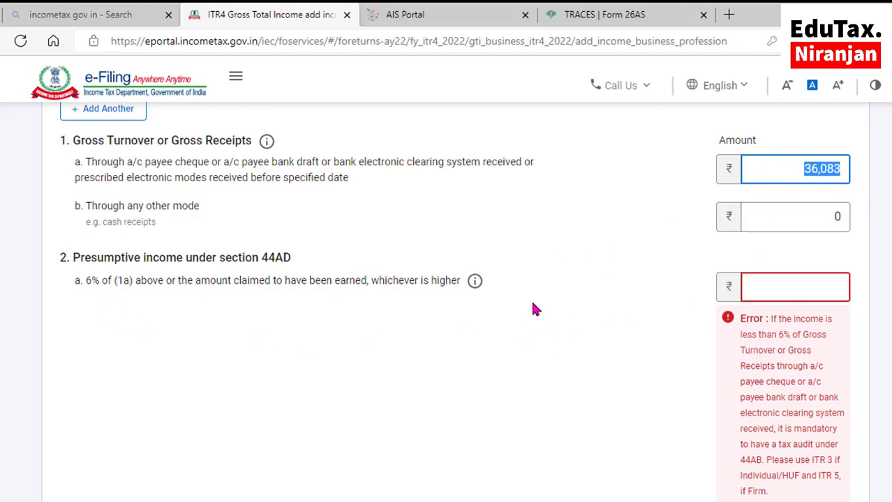
scroll(536, 309, "down", 1)
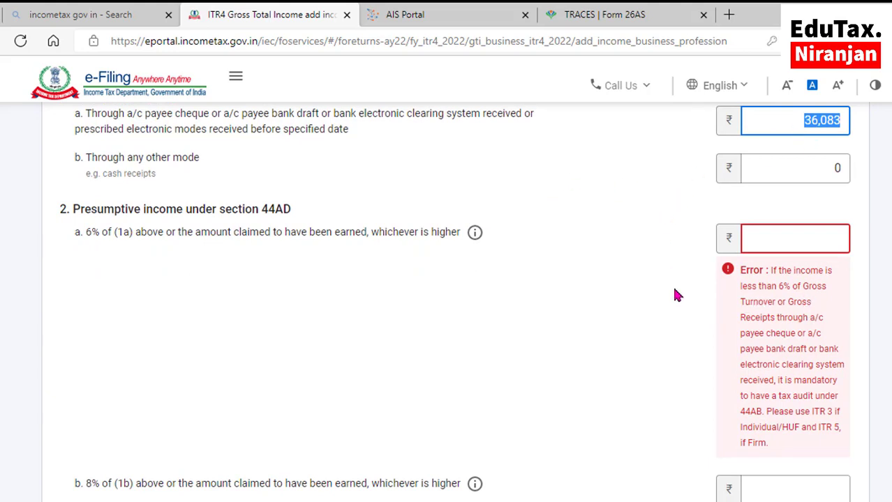
scroll(758, 405, "down", 1)
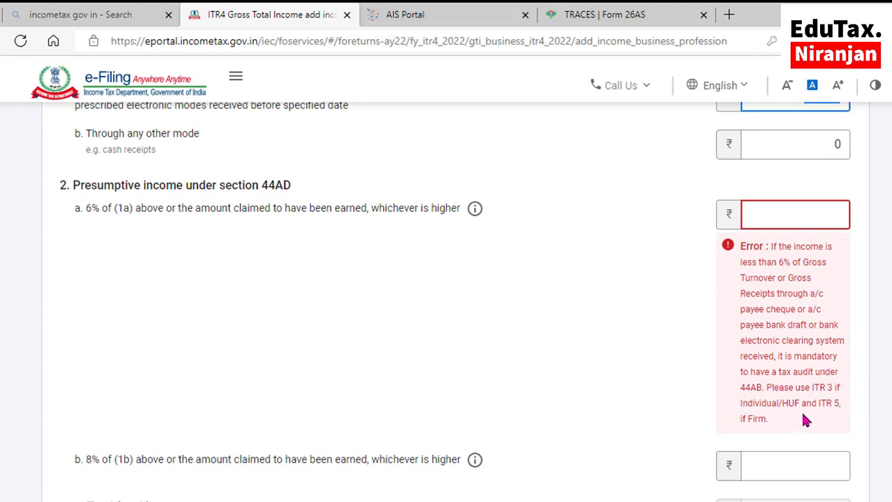
double_click(818, 388)
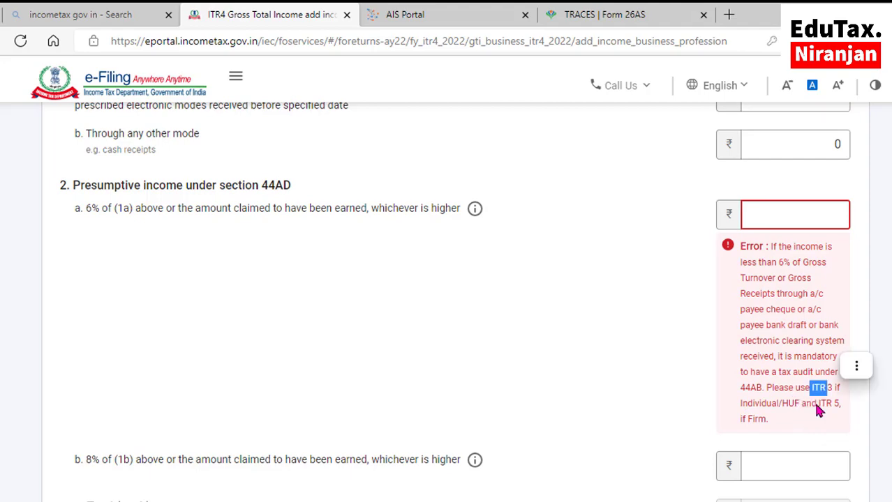
scroll(700, 404, "up", 2)
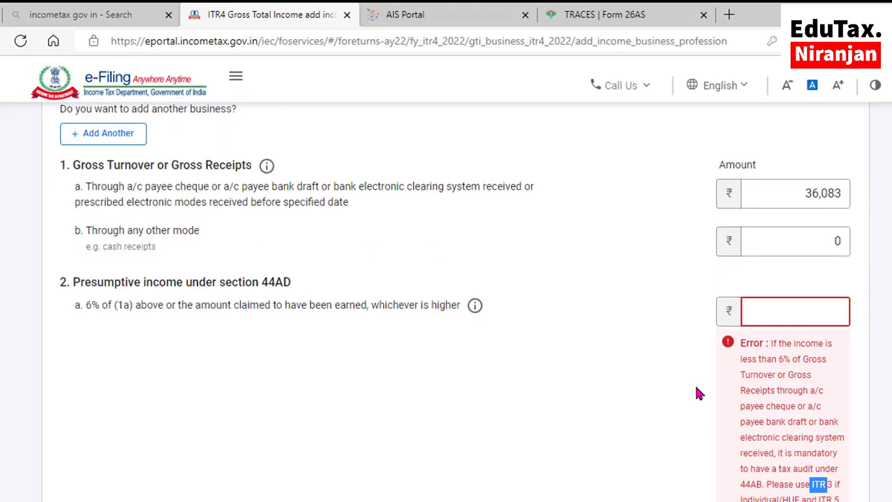
left_click(760, 201)
double_click(810, 194)
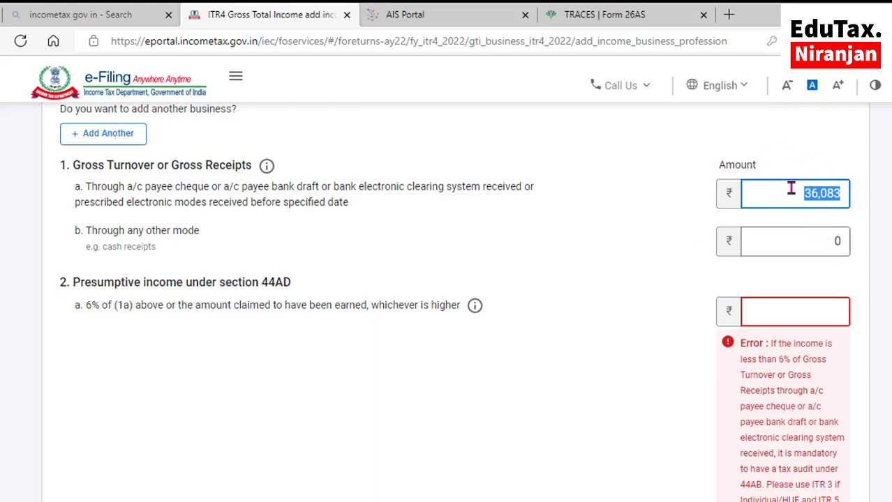
scroll(861, 351, "down", 1)
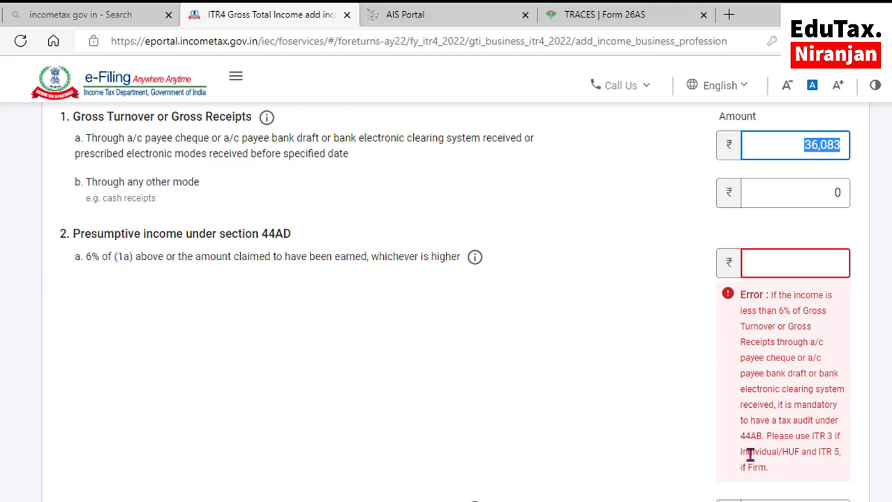
left_click_drag(739, 440, 763, 439)
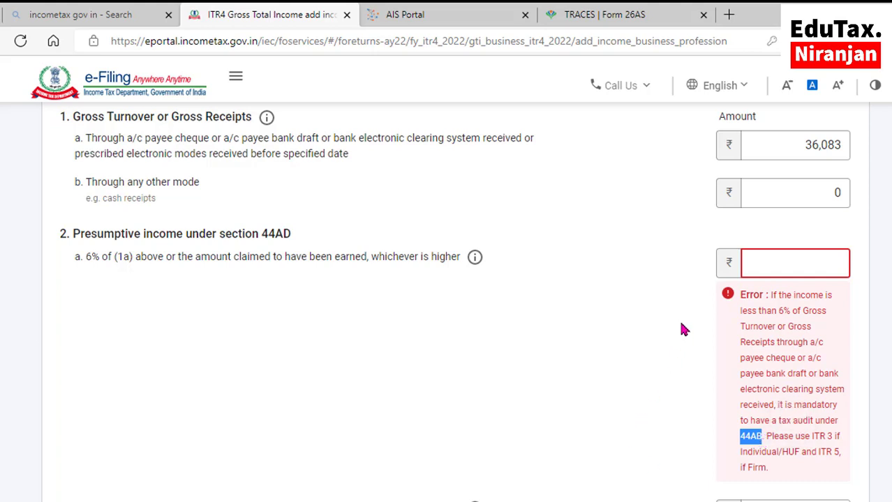
Set the Section 44AD presumptive income on the 1a receipts (2a) to 3683.
left_click(771, 264)
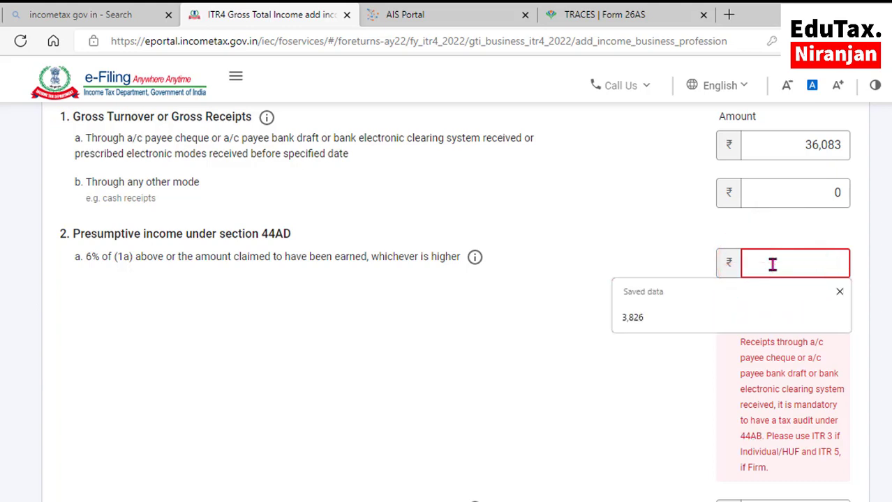
type("3683")
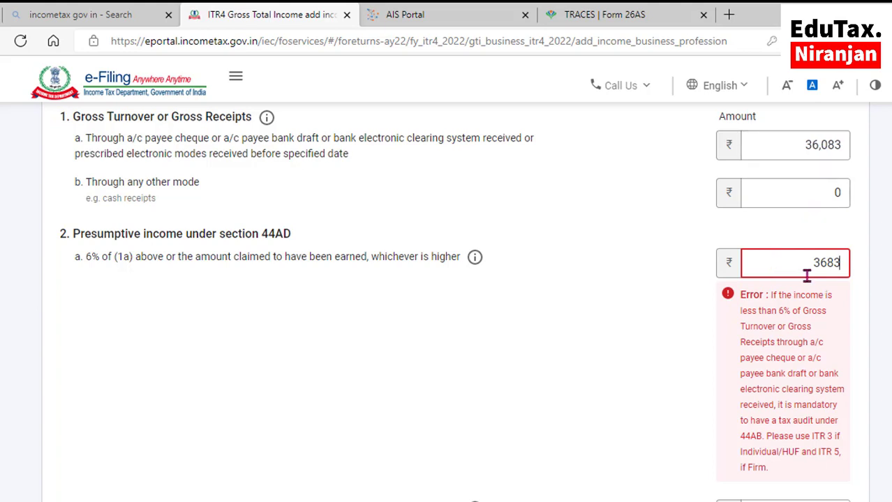
scroll(806, 272, "down", 3)
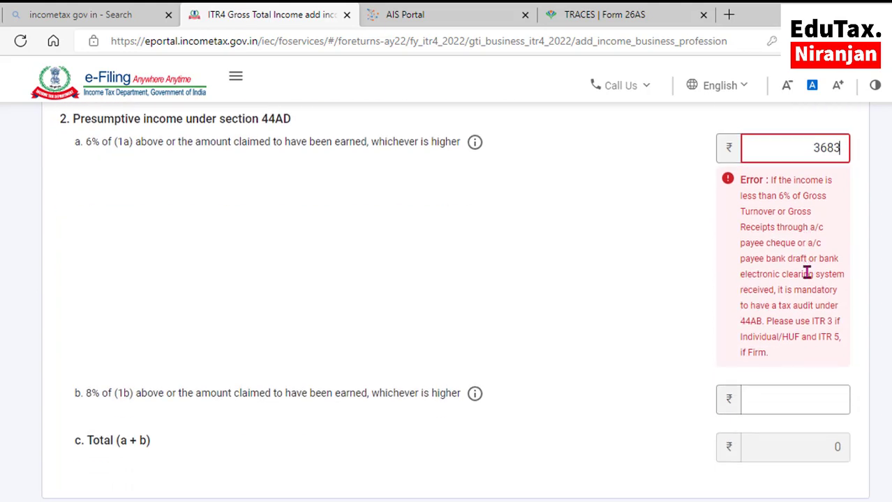
scroll(806, 272, "up", 1)
scroll(806, 272, "up", 1)
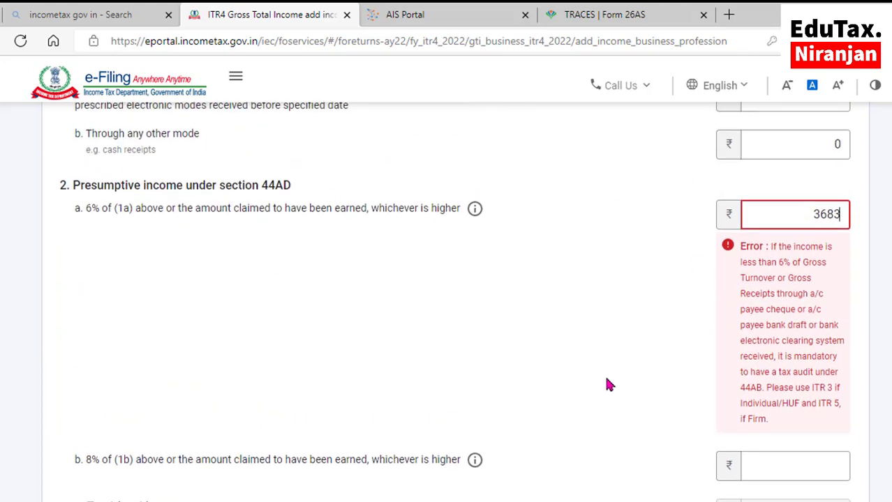
Set the Section 44AD presumptive income on other-mode receipts (2b) to 0 and add the business income to the return.
scroll(719, 252, "up", 1)
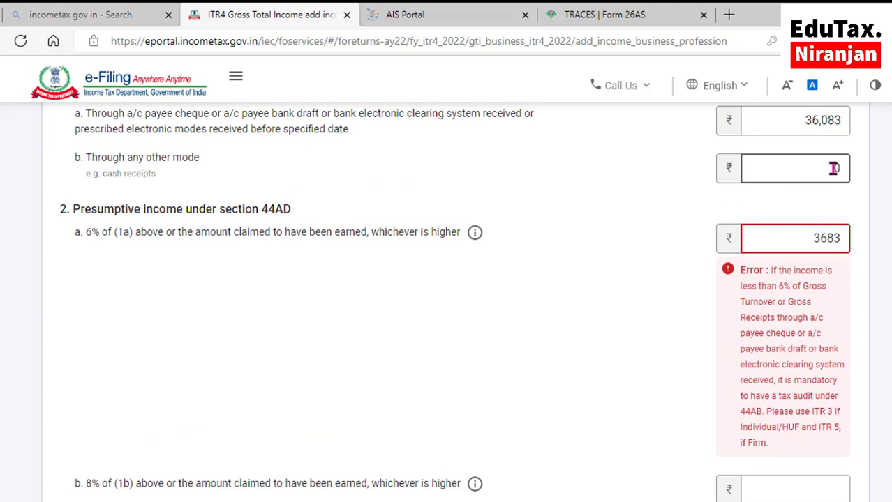
scroll(550, 427, "down", 1)
scroll(550, 427, "down", 1)
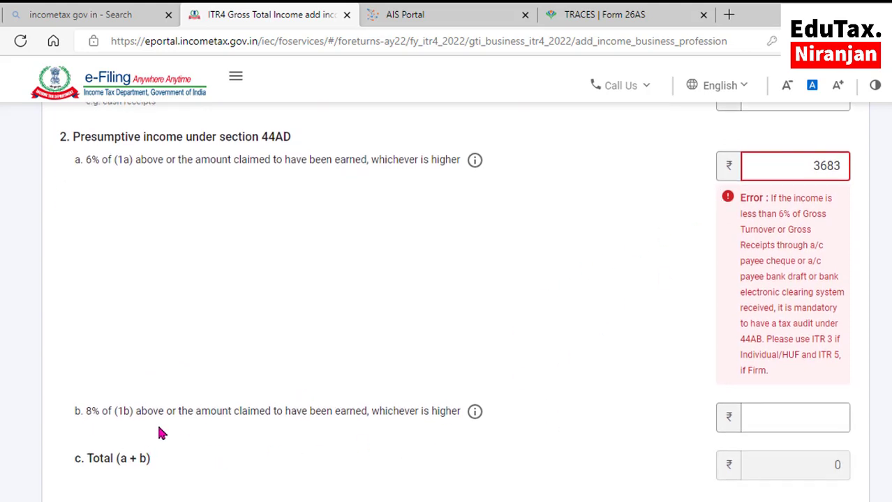
left_click(778, 414)
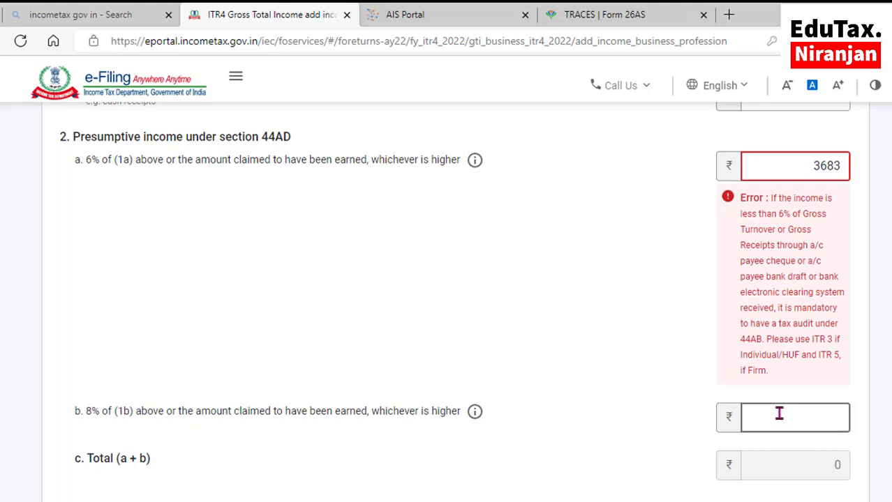
scroll(779, 414, "up", 1)
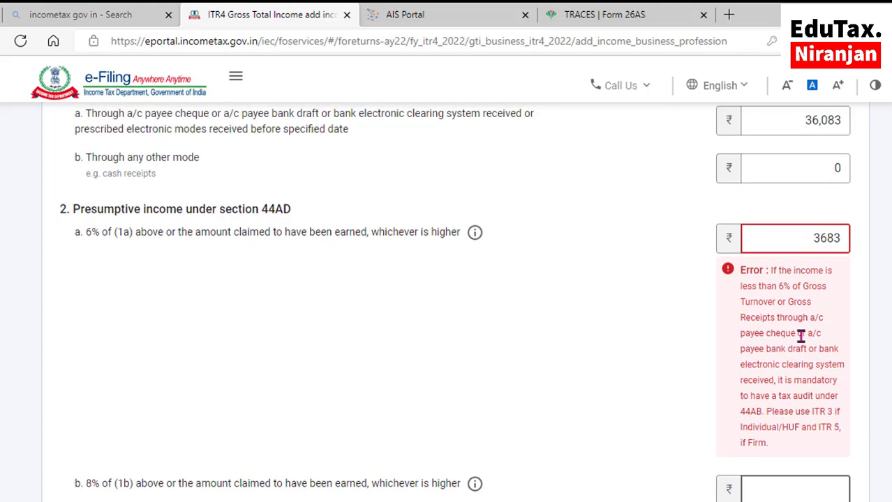
scroll(767, 447, "down", 1)
left_click(785, 421)
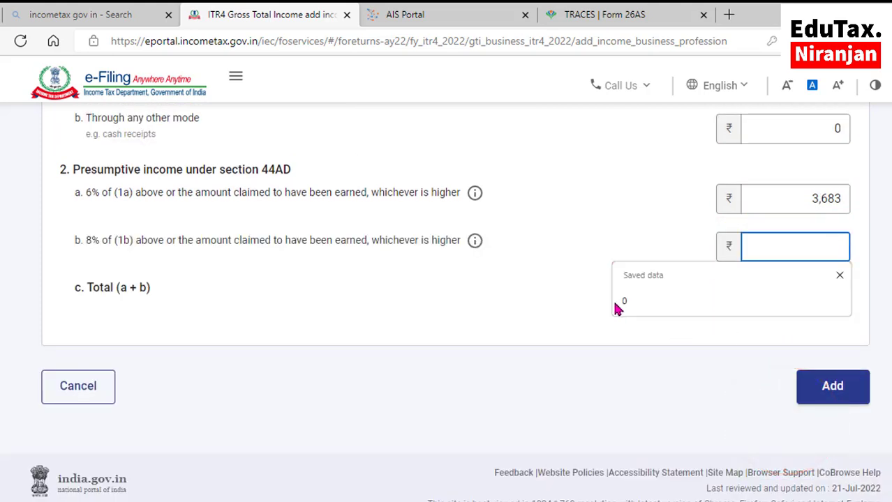
left_click(618, 304)
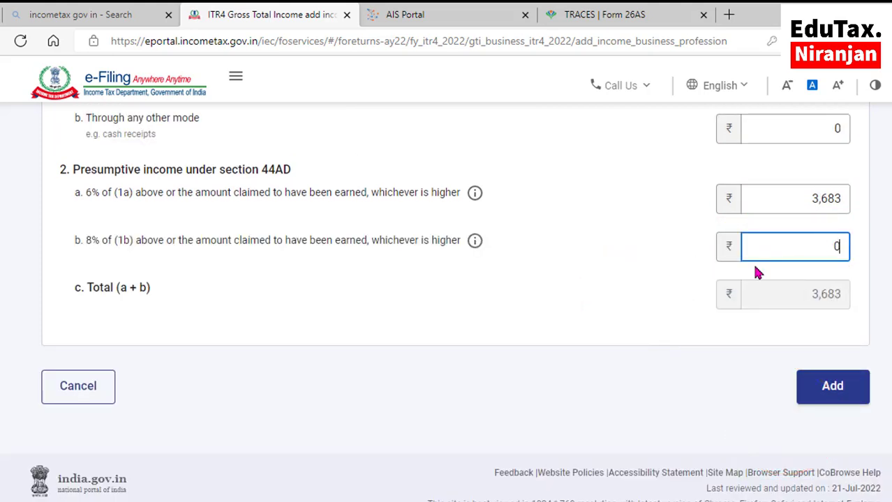
left_click(833, 388)
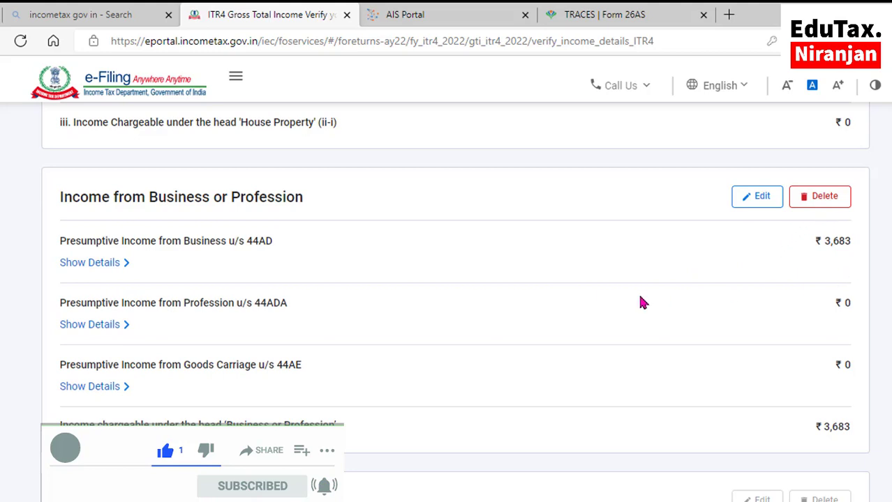
Review the Income from Business or Profession summary and expand the Section 44ADA profession income details.
scroll(641, 303, "down", 1)
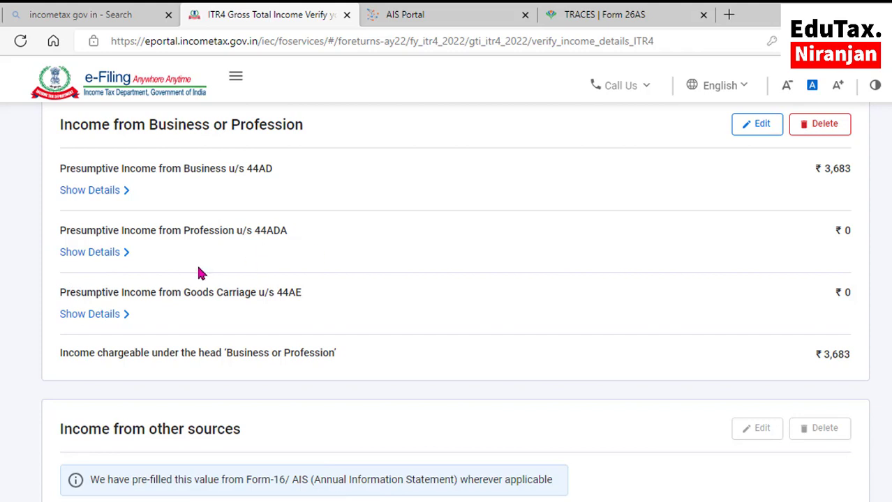
scroll(408, 227, "up", 1)
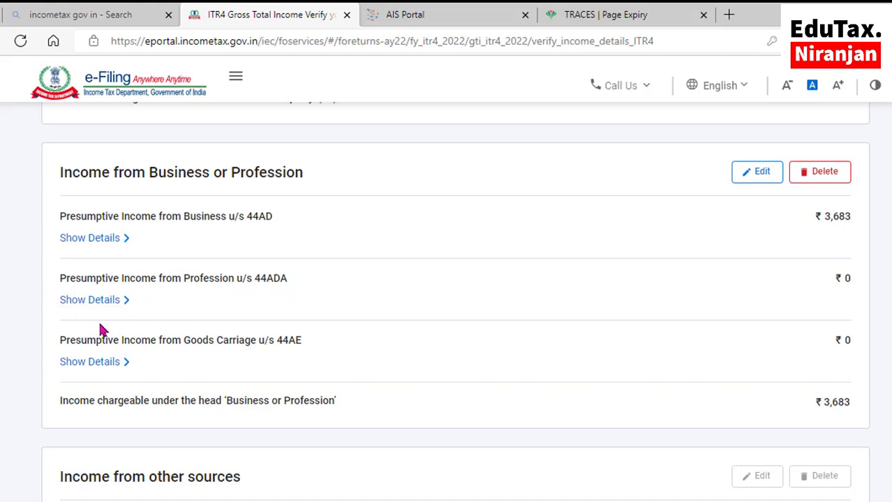
left_click(98, 303)
scroll(70, 317, "down", 1)
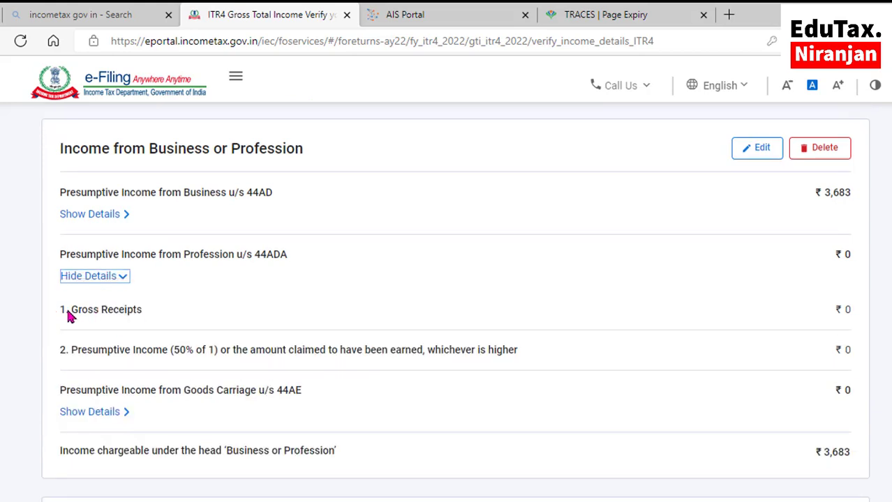
Open the business and profession income for editing and enter "legal profession" as the business name under the Section 44ADA profession computation.
left_click(768, 150)
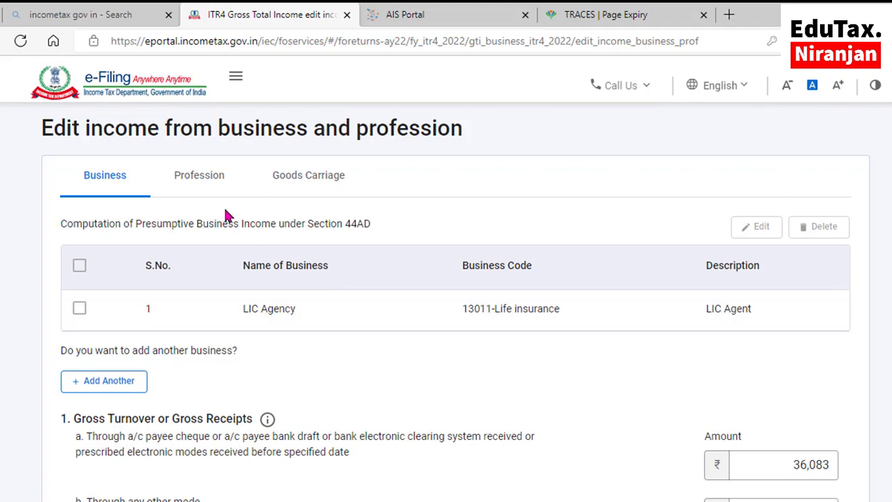
left_click(195, 180)
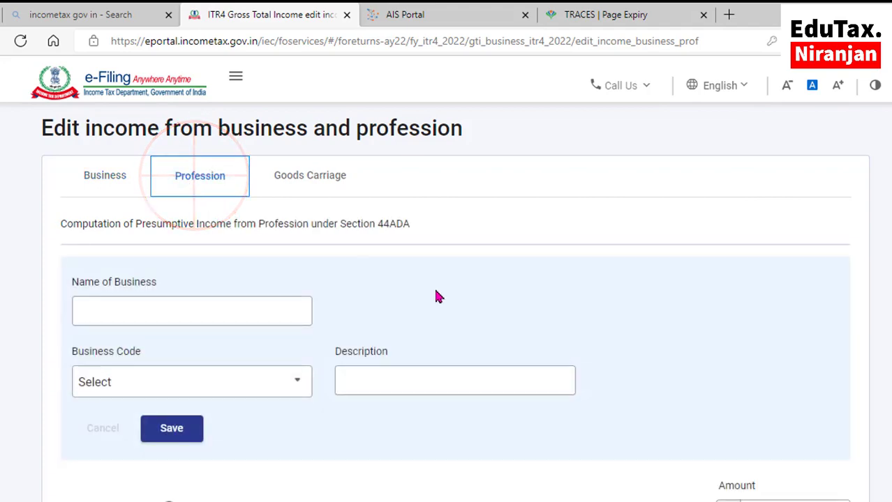
scroll(439, 293, "down", 2)
left_click(115, 261)
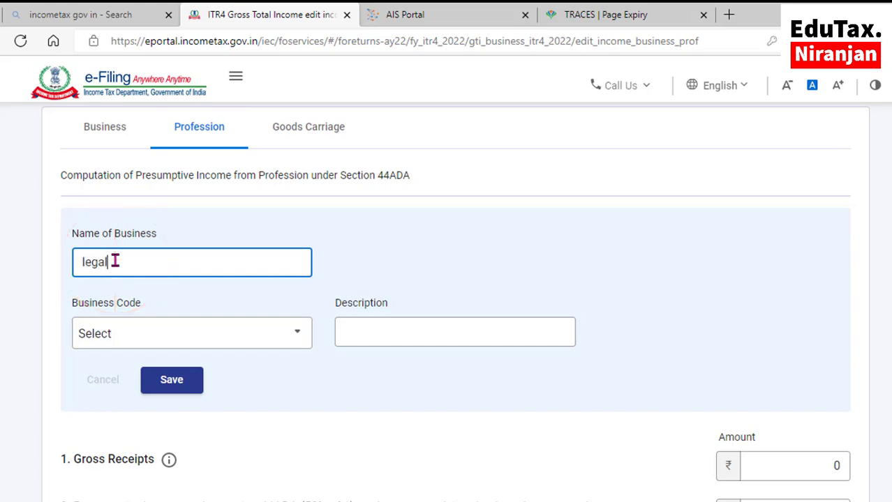
type("legal profession")
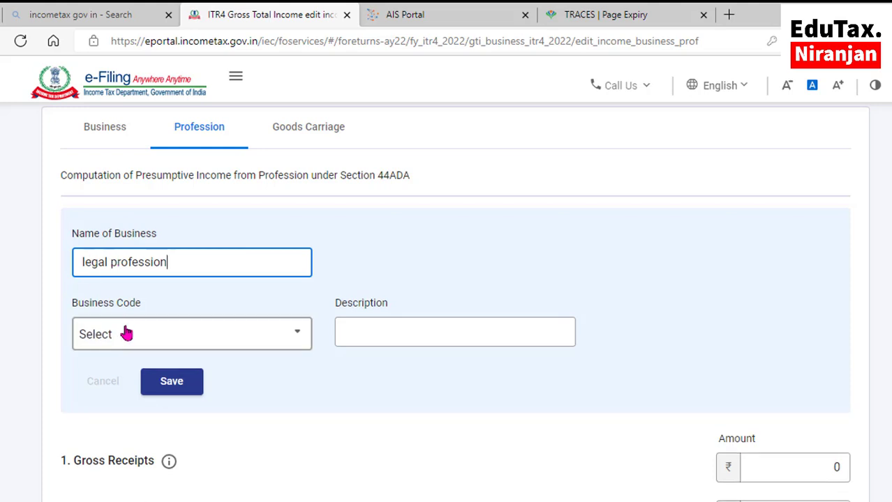
Choose business code 16001-Legal profession and enter "lawyer" as the profession's description.
left_click(126, 332)
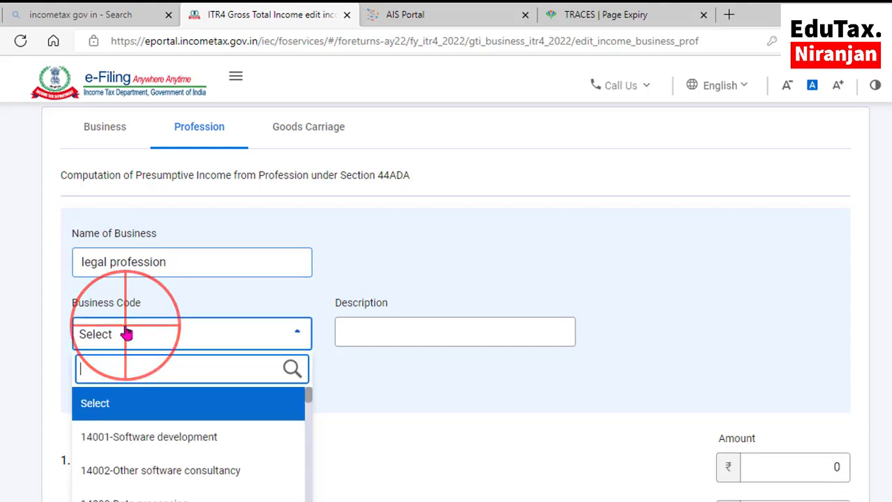
scroll(164, 440, "down", 3)
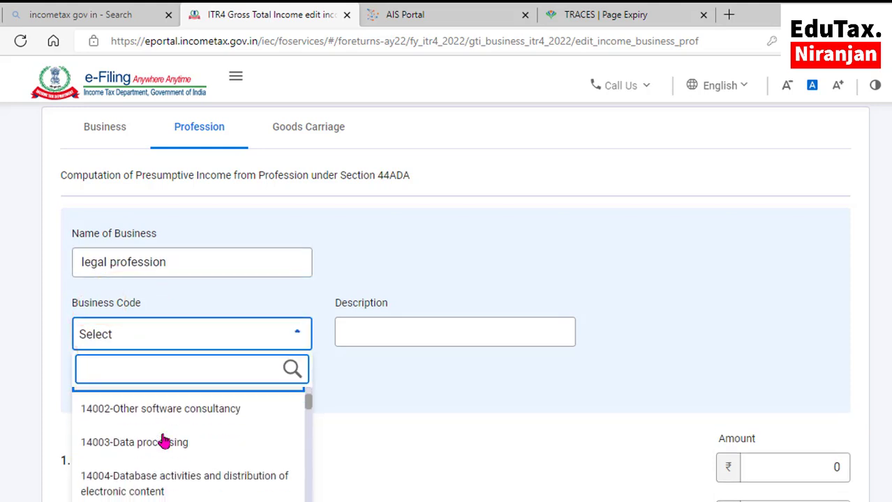
scroll(164, 441, "down", 2)
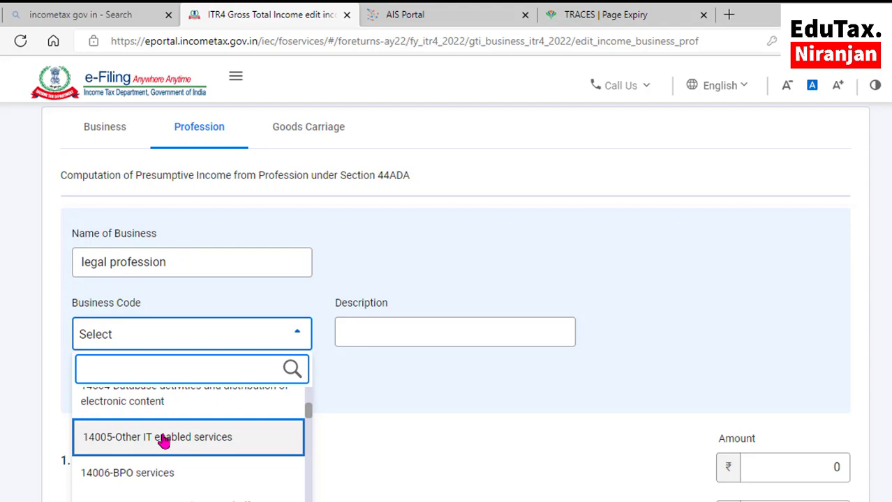
scroll(163, 441, "down", 3)
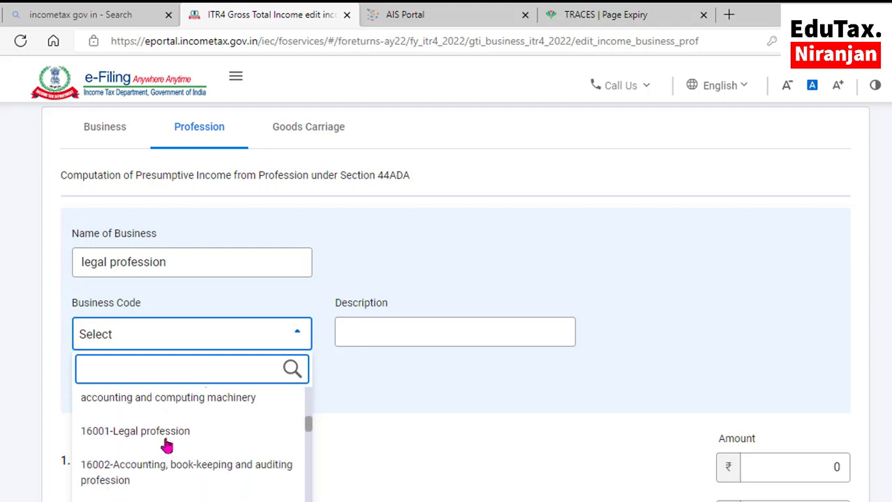
left_click(167, 446)
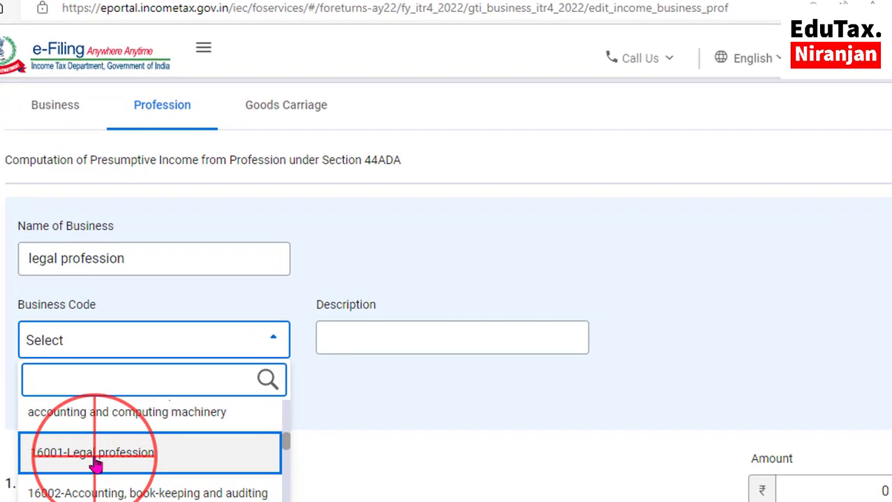
left_click(361, 340)
type("lawyer")
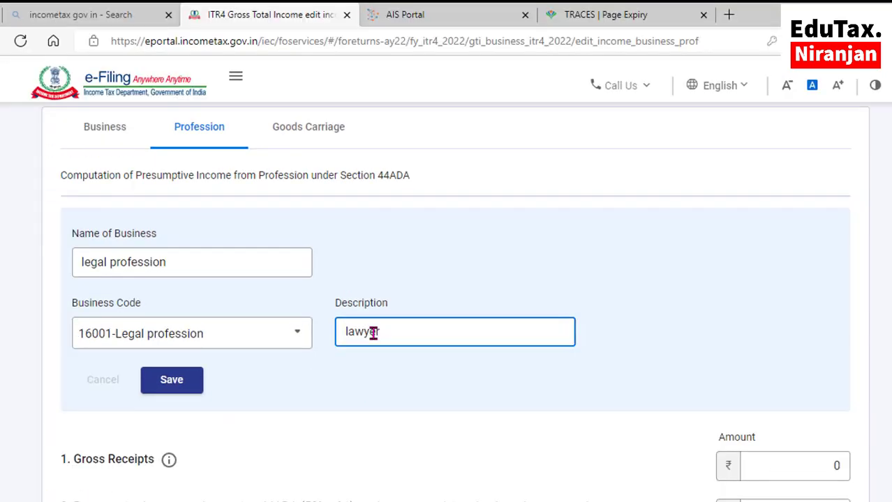
scroll(373, 333, "down", 1)
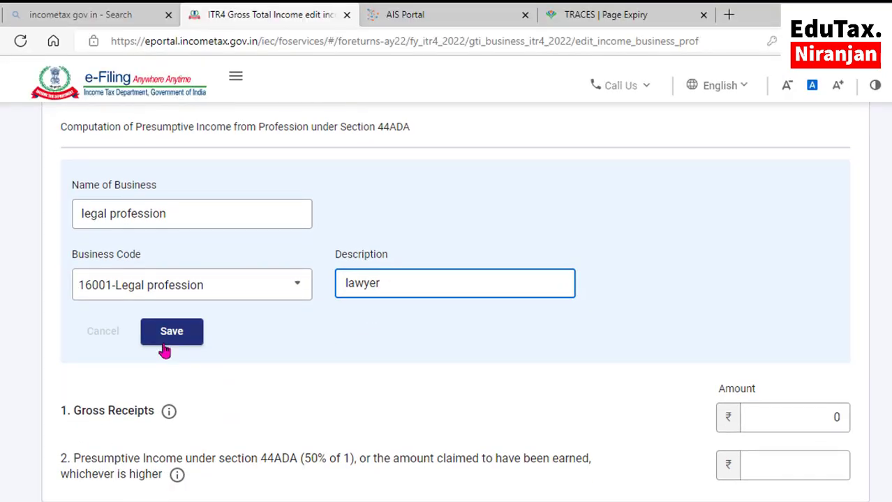
scroll(166, 347, "down", 1)
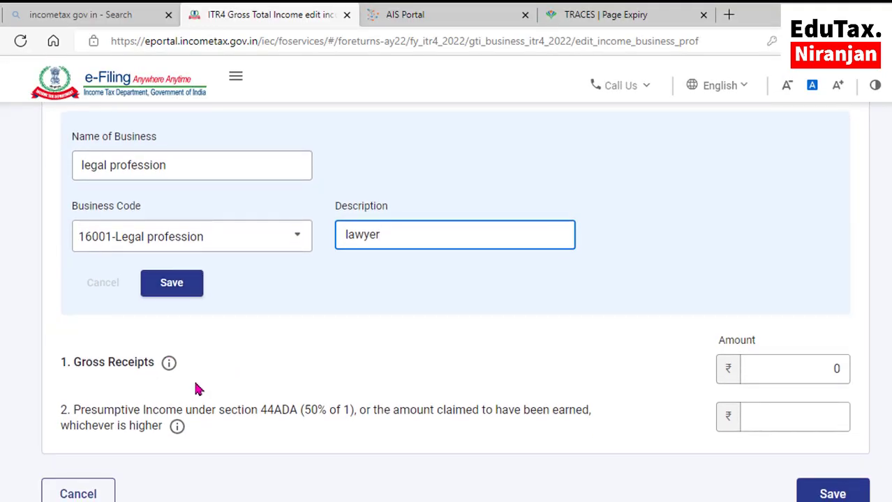
Set the profession's gross receipts to 500000.
scroll(194, 378, "down", 2)
left_click(799, 272)
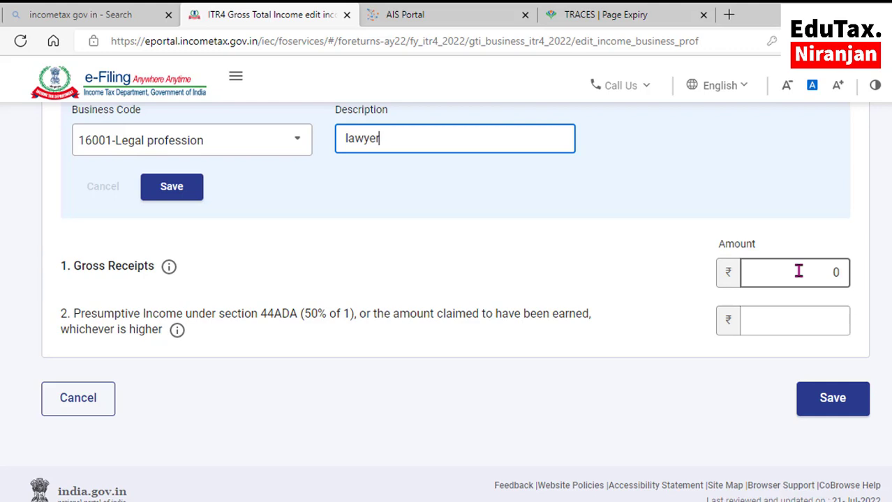
left_click(798, 272)
type("100000")
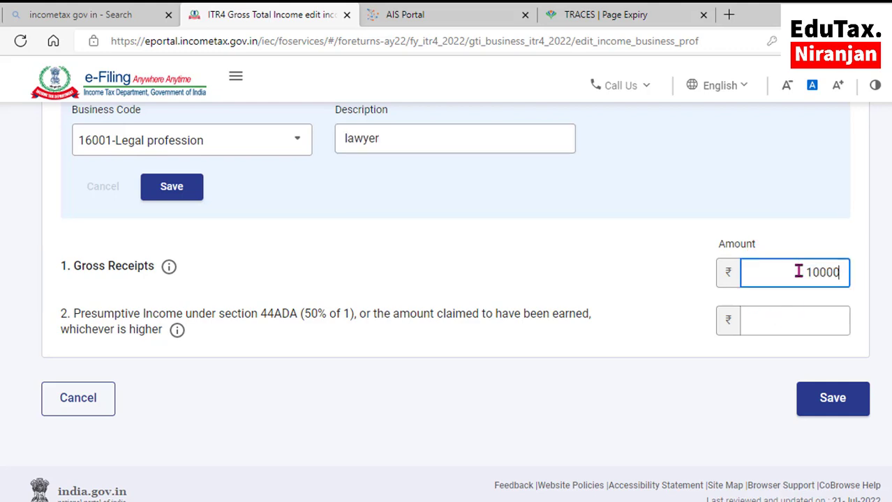
key("BackSpace")
key("BackSpace")
key("BackSpace")
type("5000")
scroll(388, 334, "up", 1)
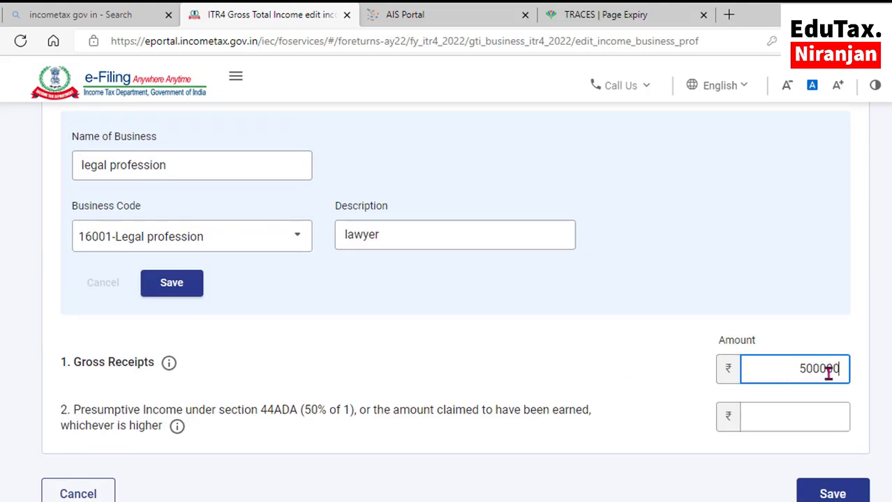
Set the Section 44ADA presumptive income for the legal profession to 250000.
scroll(666, 413, "down", 1)
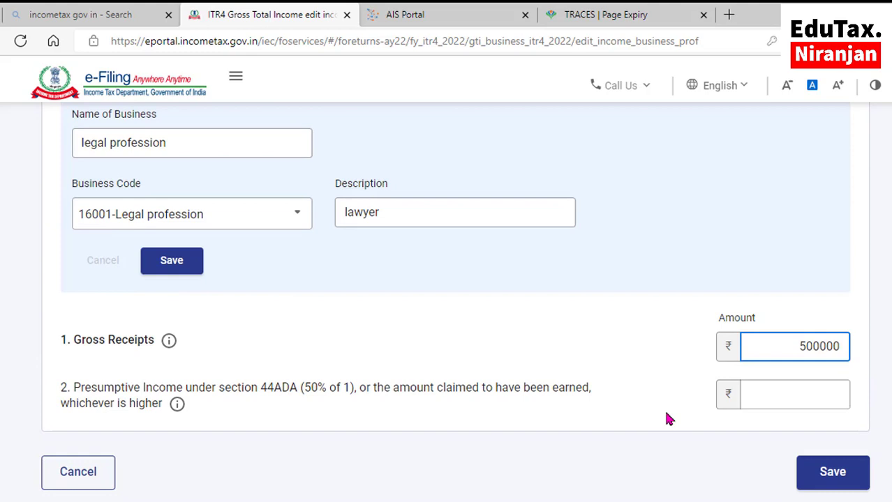
double_click(824, 345)
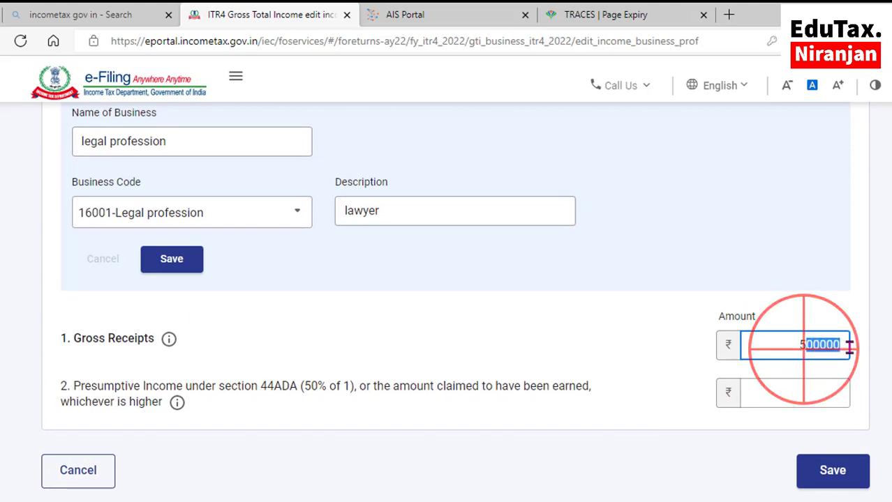
left_click(779, 395)
type("25")
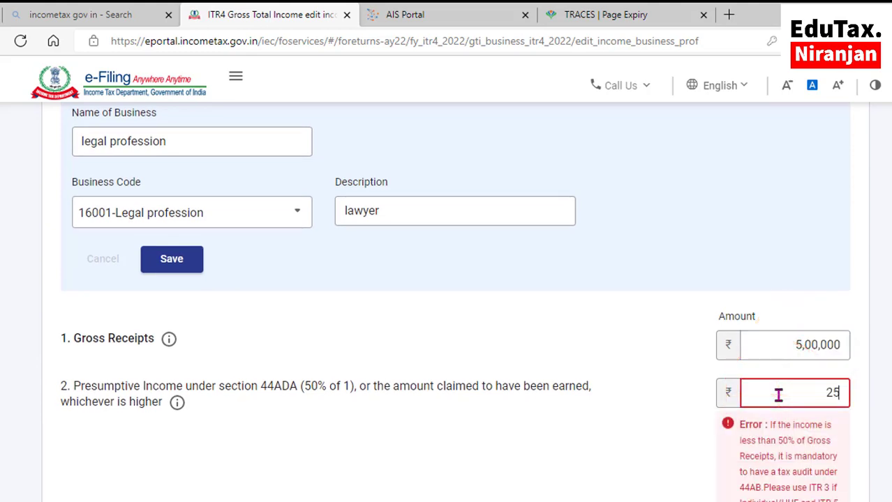
type("0000")
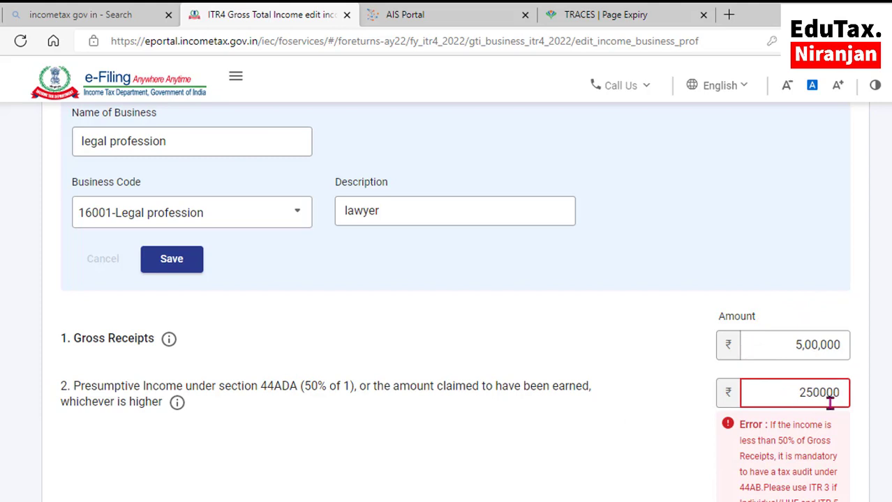
Check the profession entries against the 50% presumptive income rule and cancel the edit without saving.
scroll(496, 444, "down", 2)
scroll(223, 264, "up", 2)
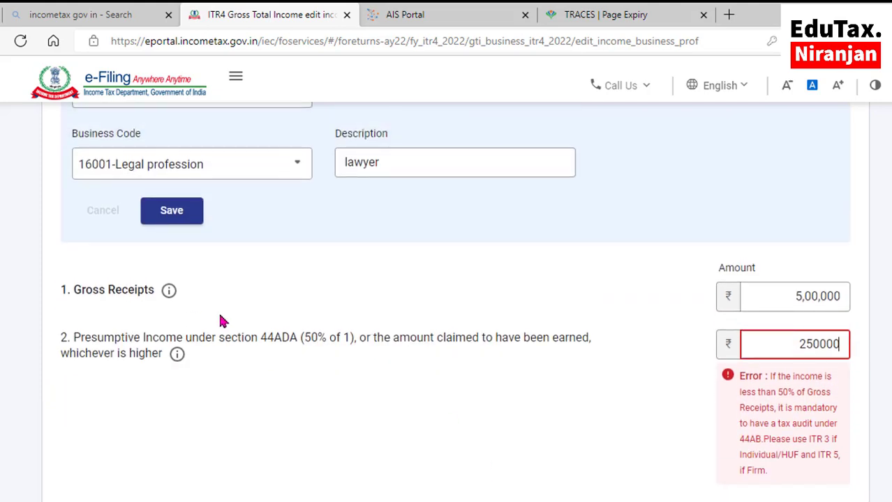
scroll(195, 242, "down", 1)
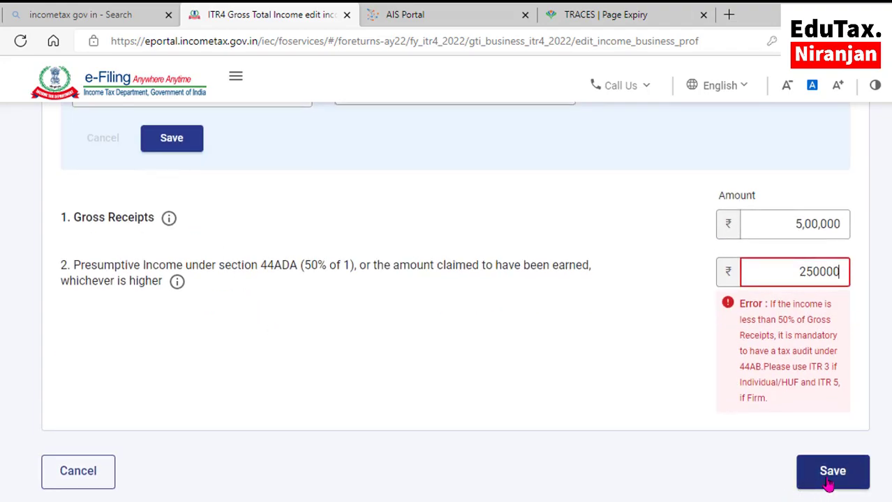
left_click(82, 477)
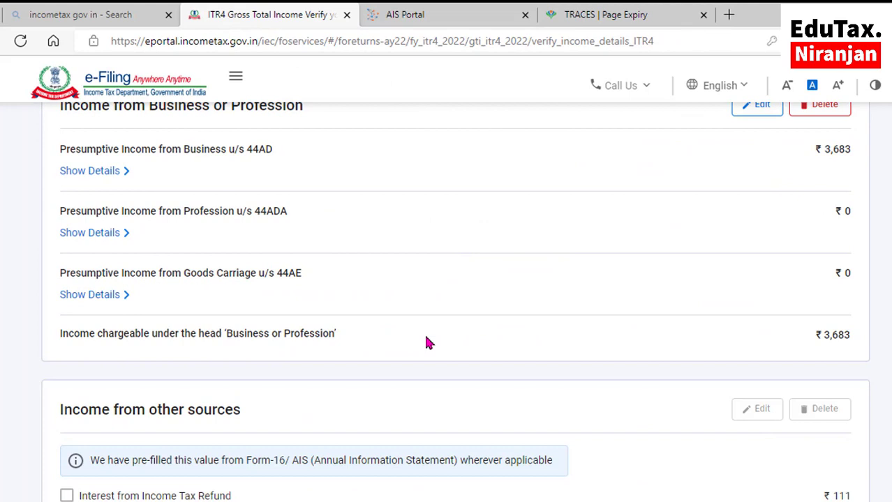
Expand the details of presumptive income from goods carriage under Section 44AE in the business income summary.
scroll(427, 341, "down", 1)
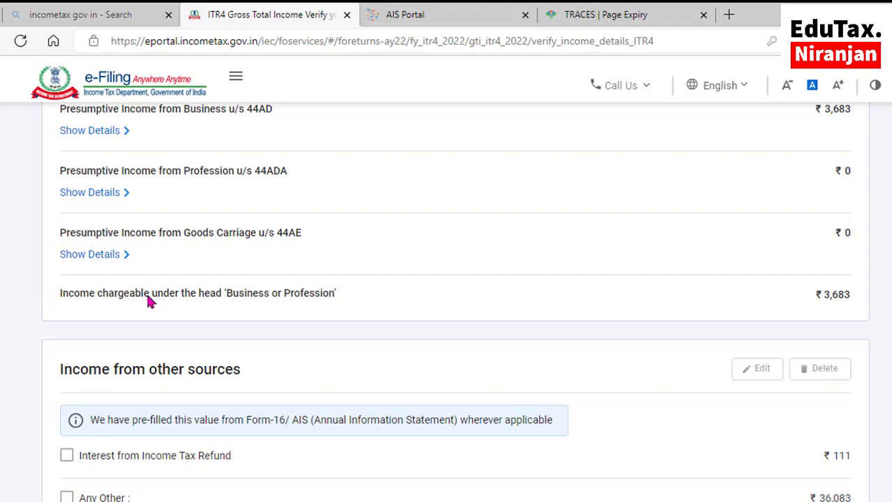
left_click(94, 255)
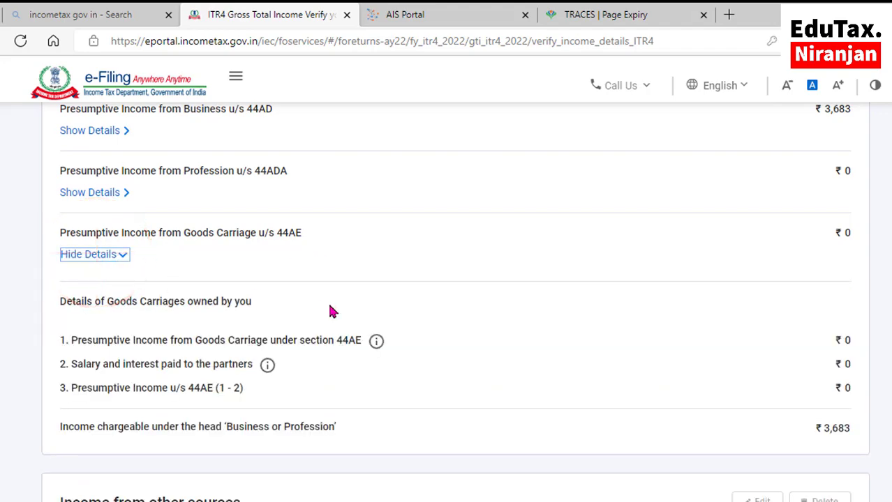
scroll(332, 311, "up", 10)
scroll(332, 255, "down", 9)
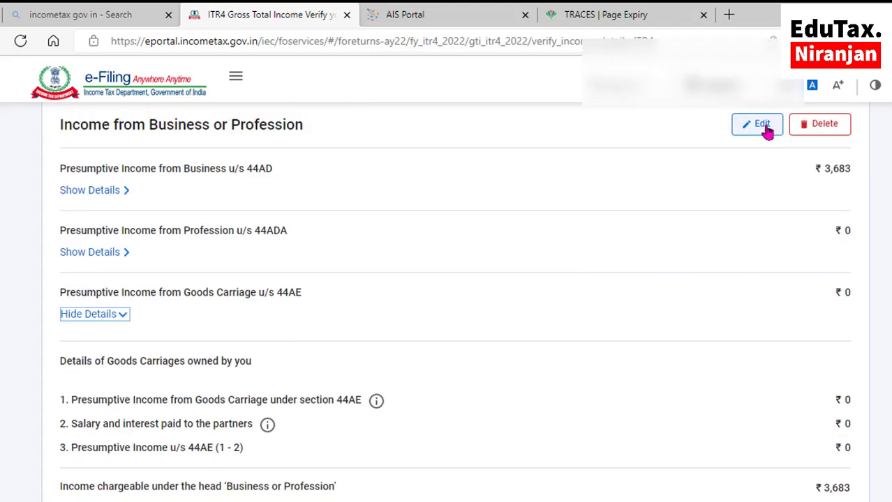
Add a Section 44AE business named goods carriage with code 11015-Other Transport and Logistics services n.e.c and description b.
left_click(762, 126)
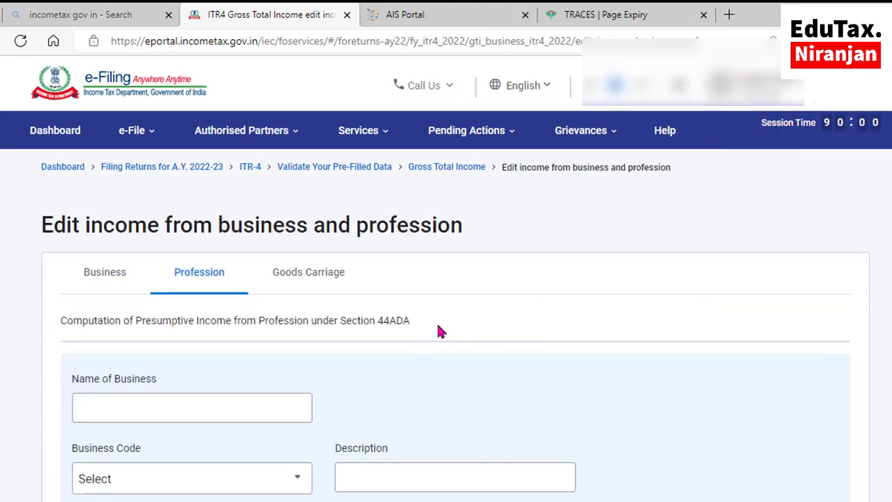
left_click(301, 282)
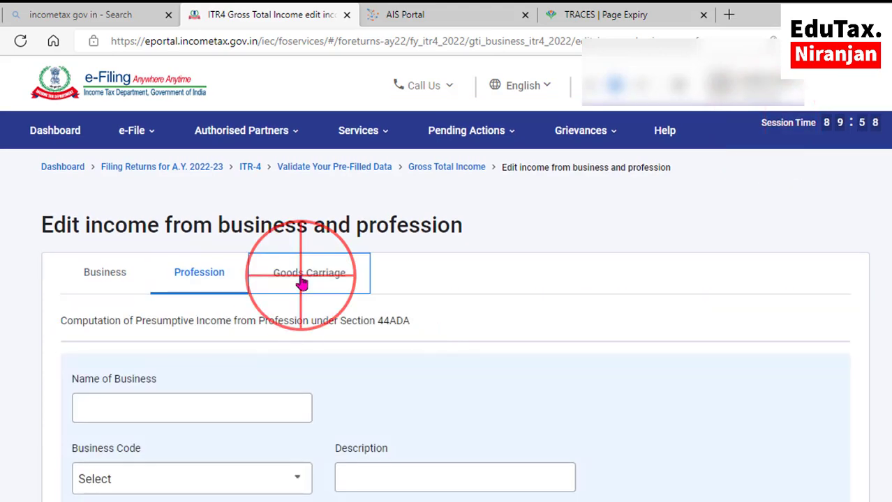
scroll(301, 282, "down", 2)
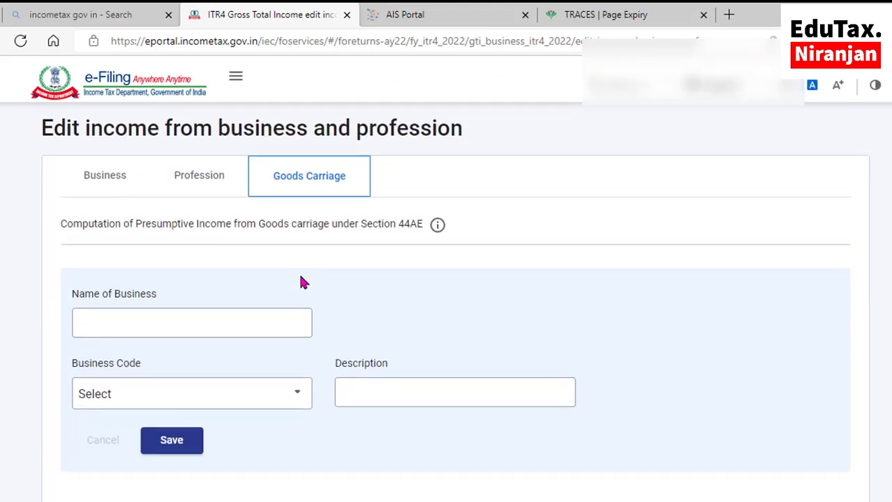
left_click(171, 323)
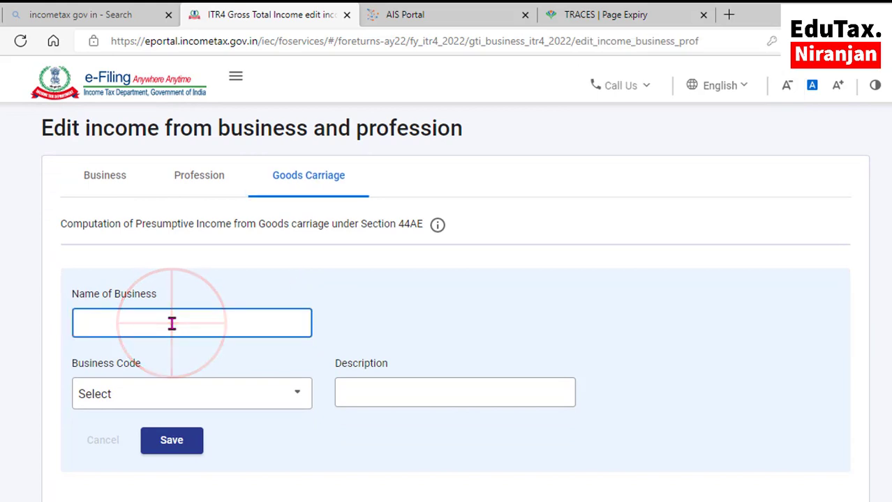
left_click(164, 404)
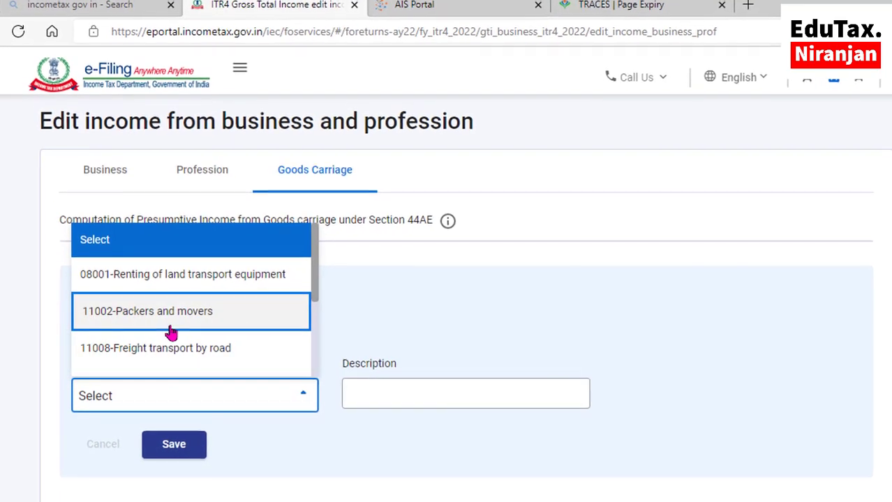
scroll(187, 359, "down", 2)
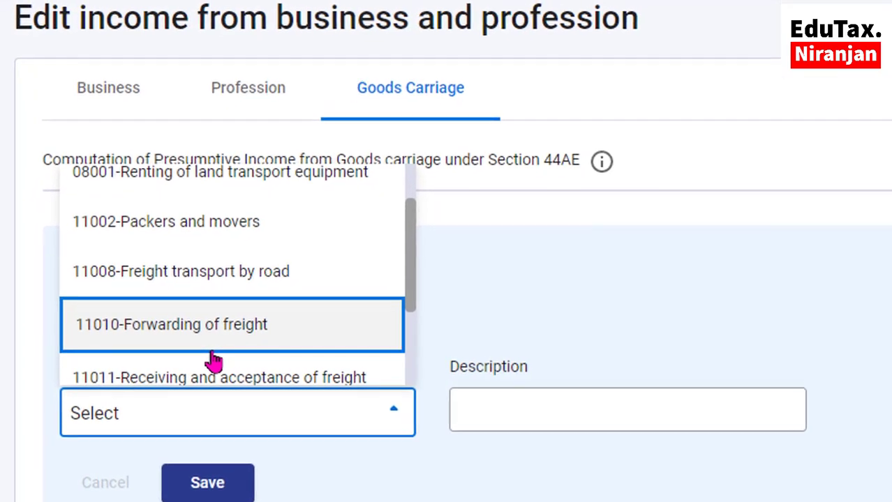
scroll(207, 361, "down", 1)
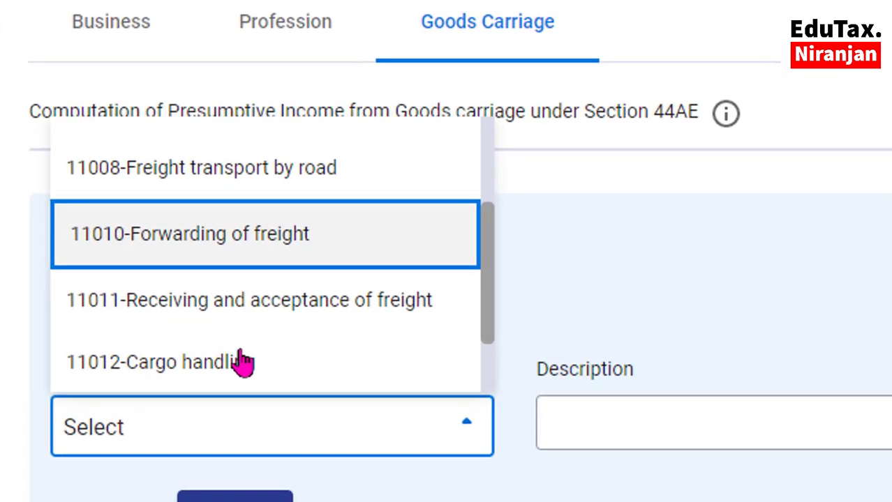
scroll(240, 361, "down", 1)
scroll(257, 361, "down", 5)
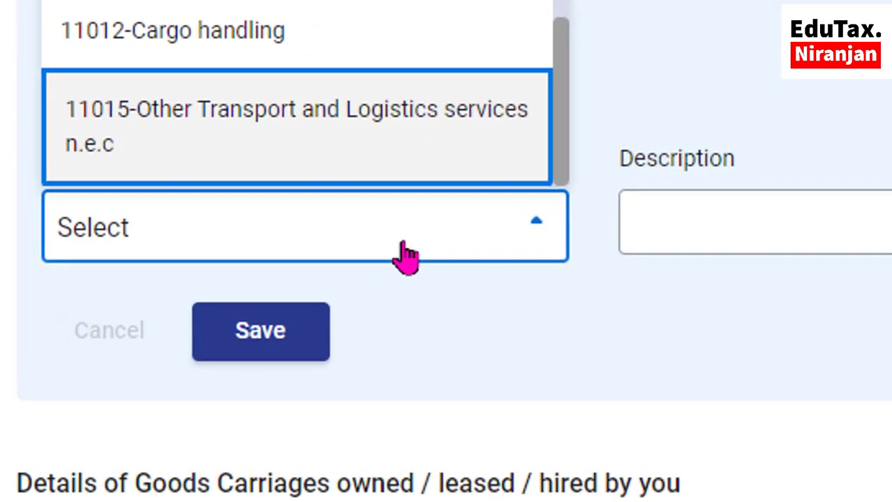
left_click(408, 254)
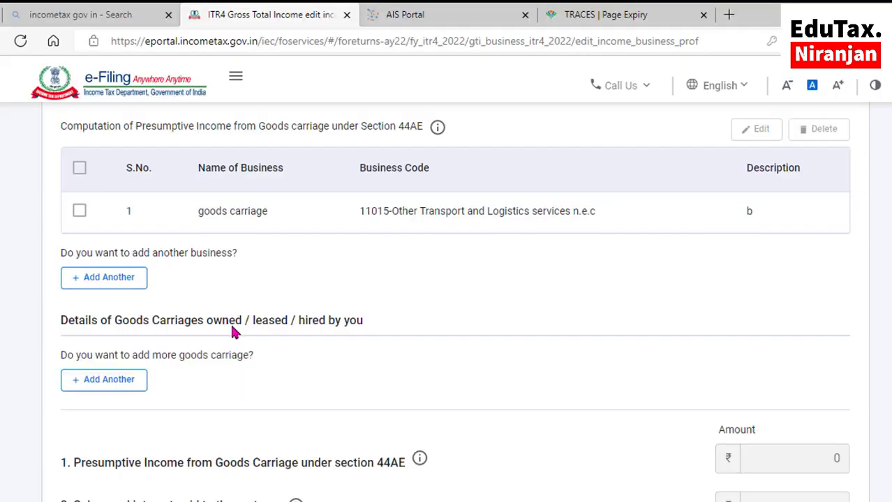
Delete the goods carriage business entry under Section 44AE and return to the income source details.
scroll(231, 300, "down", 3)
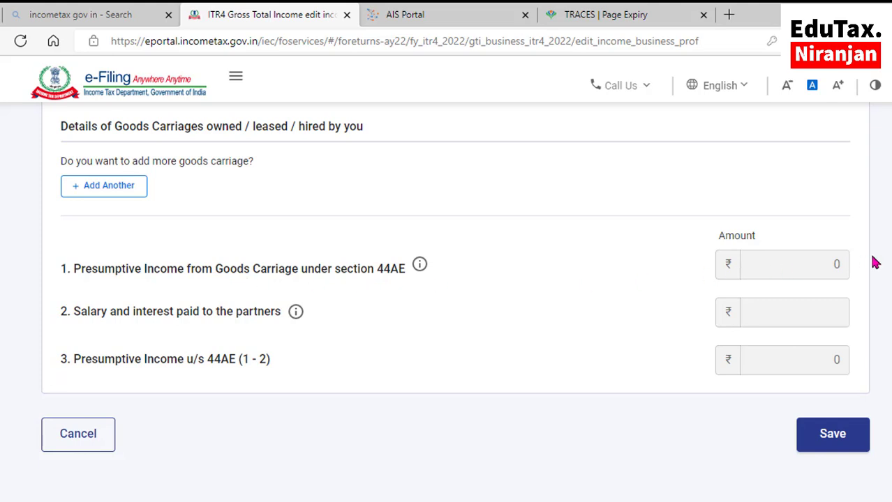
left_click(808, 267)
left_click(783, 318)
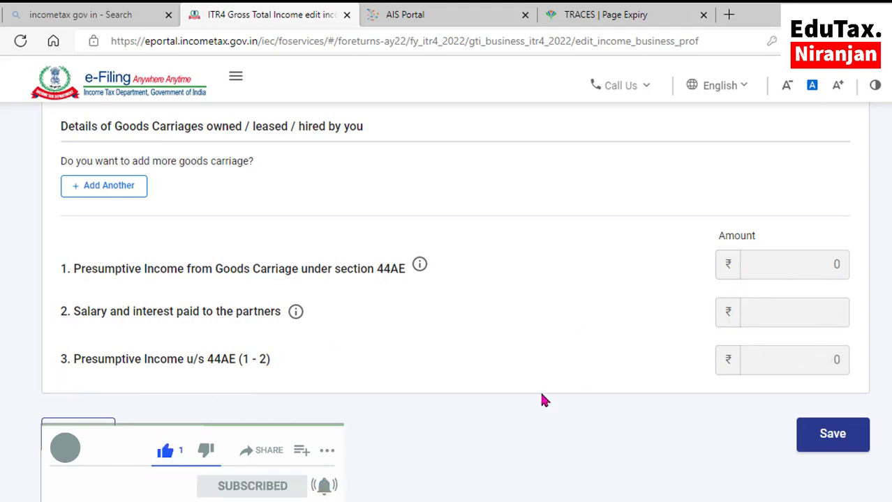
scroll(410, 396, "up", 3)
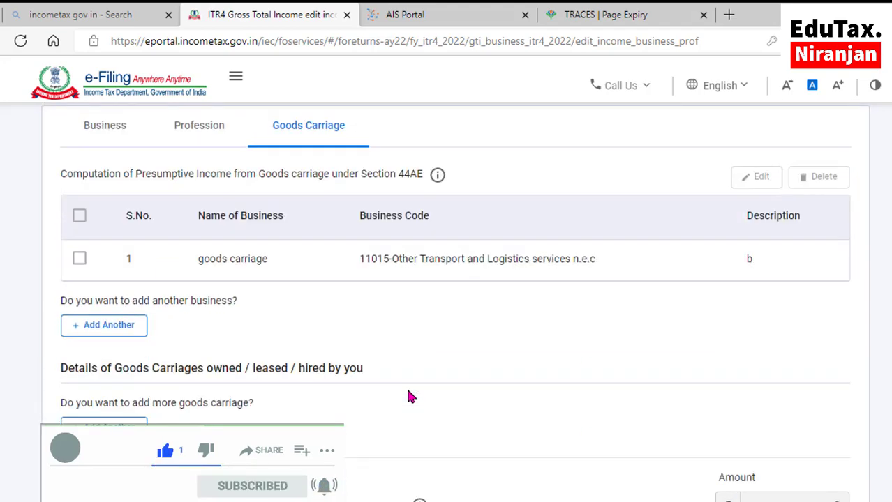
scroll(411, 397, "up", 1)
left_click(80, 308)
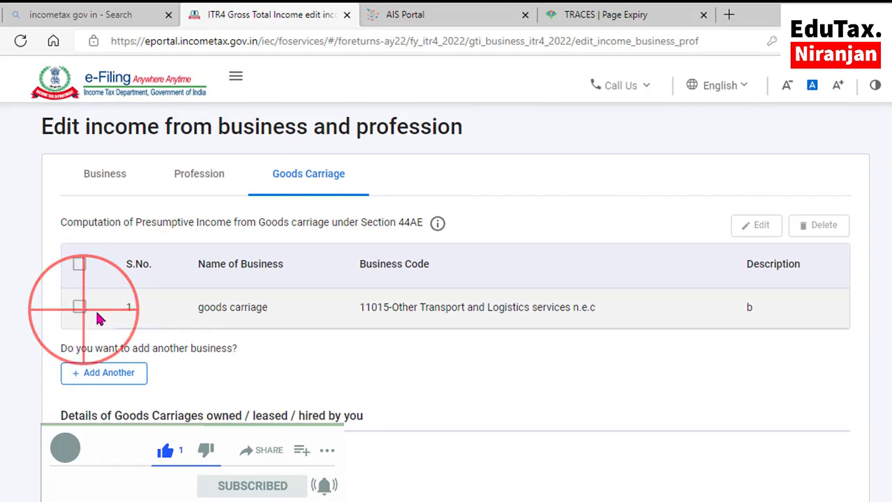
left_click(822, 228)
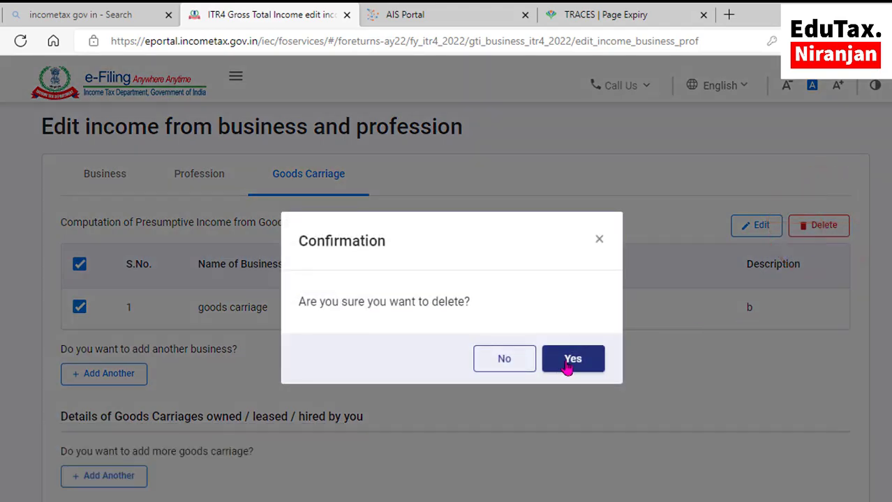
left_click(571, 359)
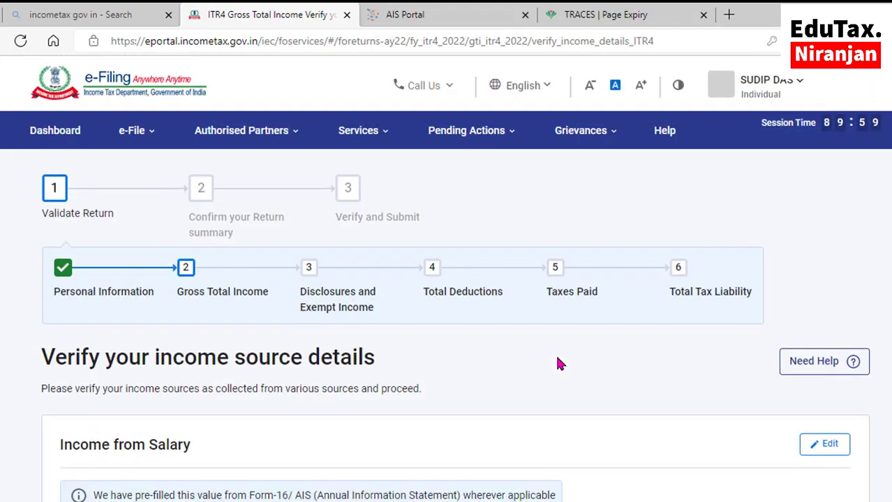
Confirm the Gross Total Income section after going through the business and other sources income.
scroll(451, 331, "down", 1)
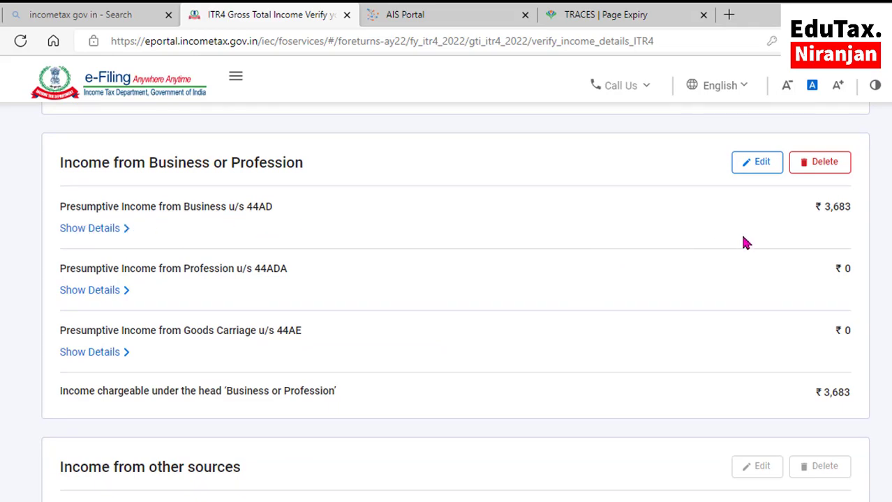
scroll(587, 325, "down", 6)
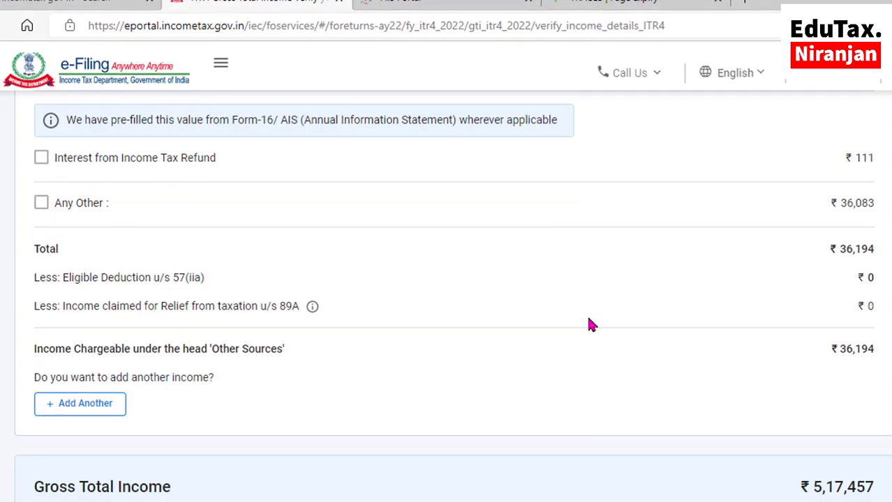
scroll(590, 326, "down", 3)
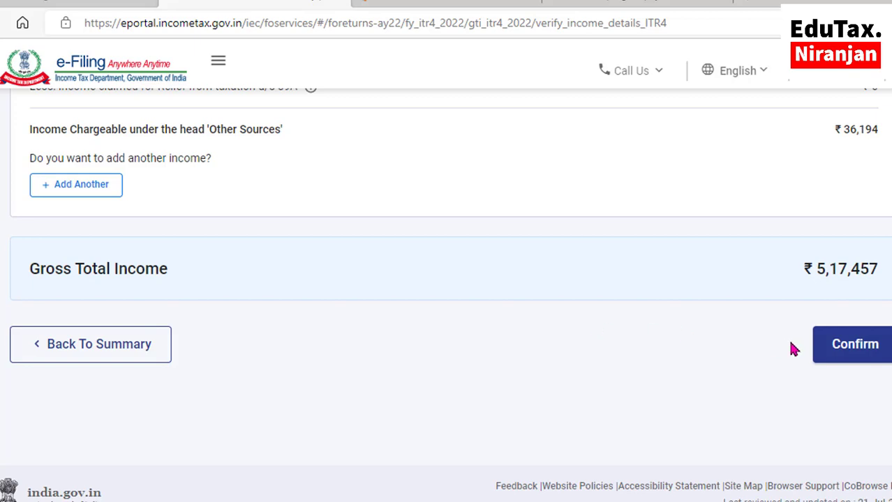
left_click(845, 346)
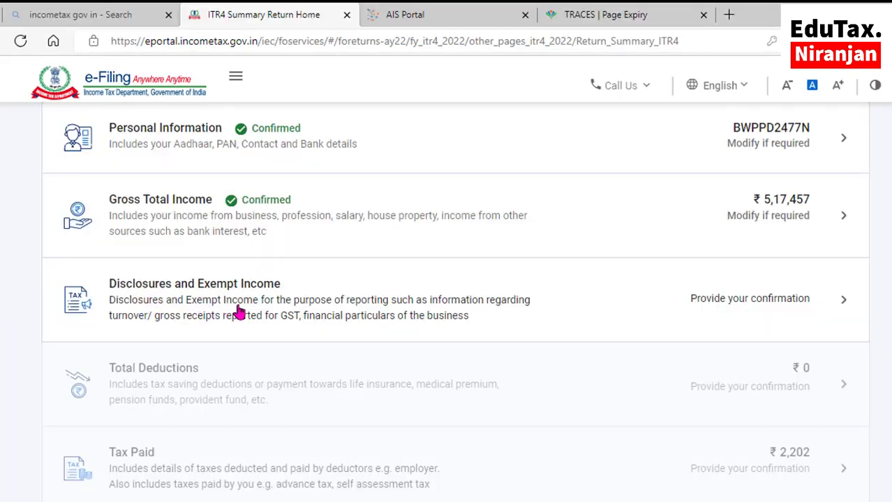
Open the Disclosures and Exempt Income section and start adding the financial particulars of the business.
left_click(239, 311)
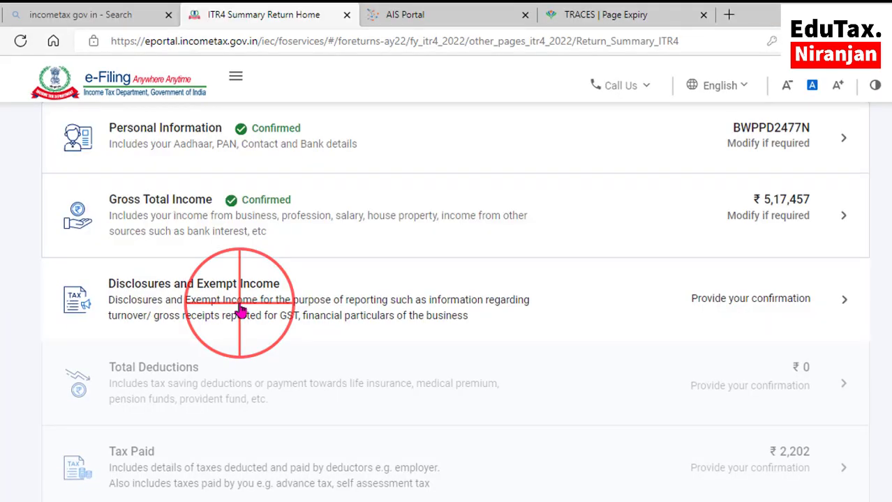
scroll(240, 305, "down", 2)
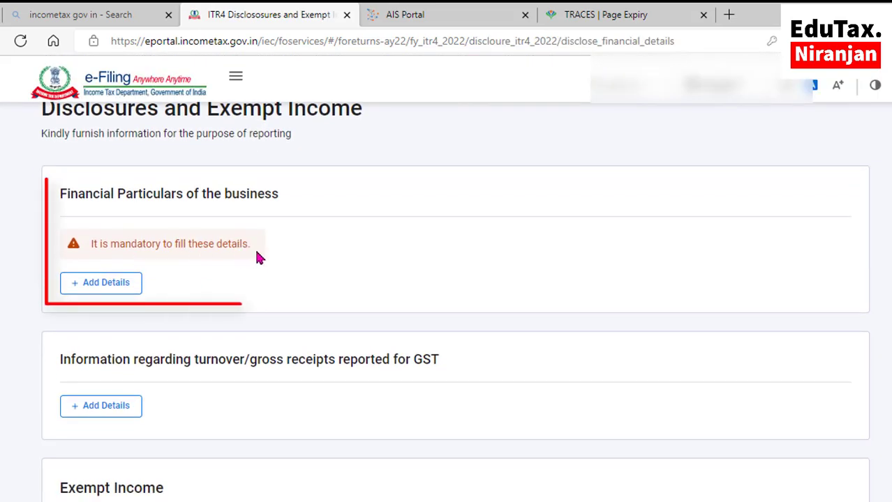
left_click(110, 285)
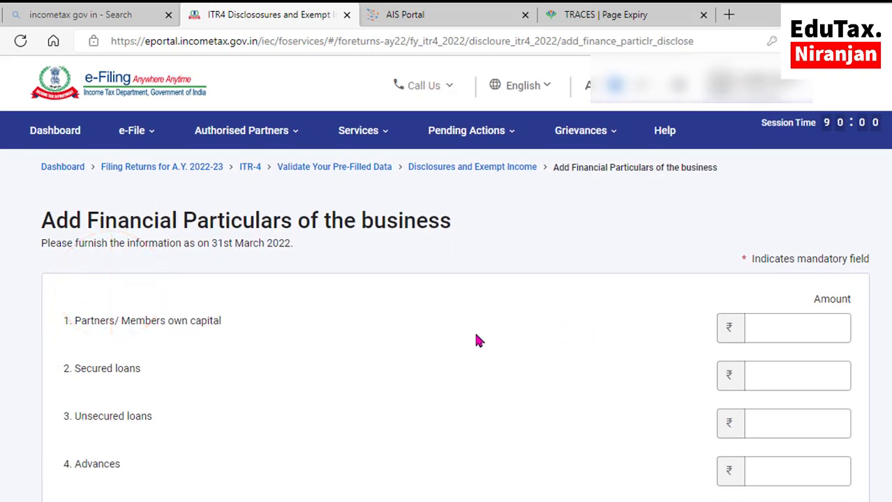
Set the partners' or members' own capital to 50,000 and the secured loans to 1,00,000.
scroll(199, 372, "down", 1)
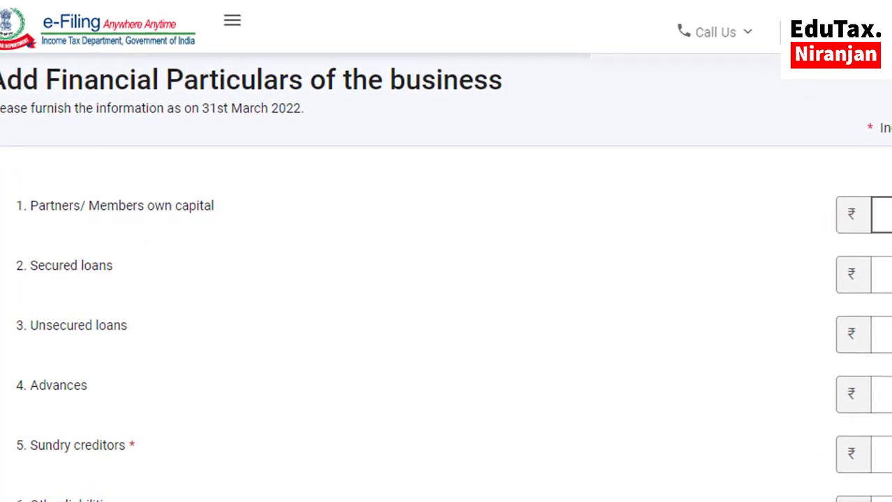
left_click(877, 215)
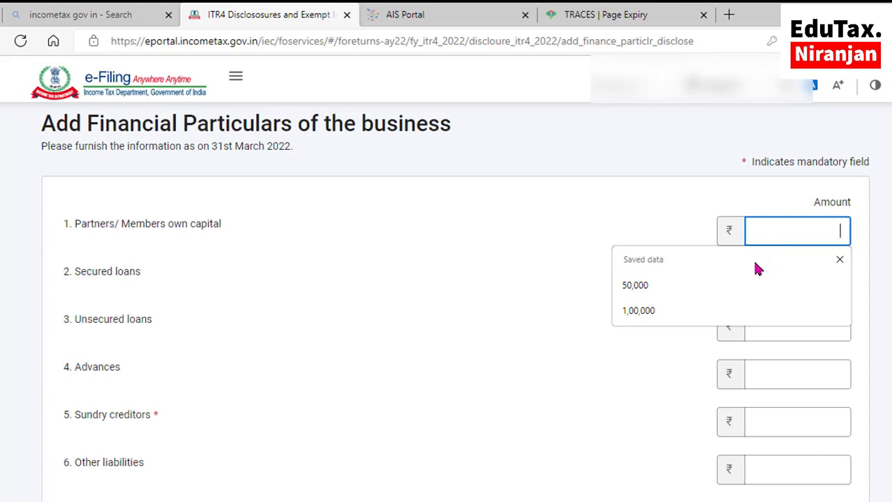
left_click(641, 286)
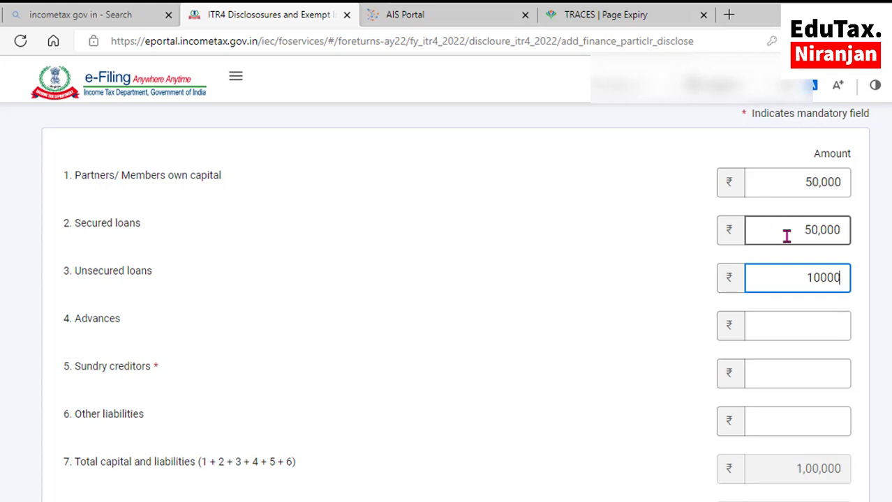
left_click(843, 234)
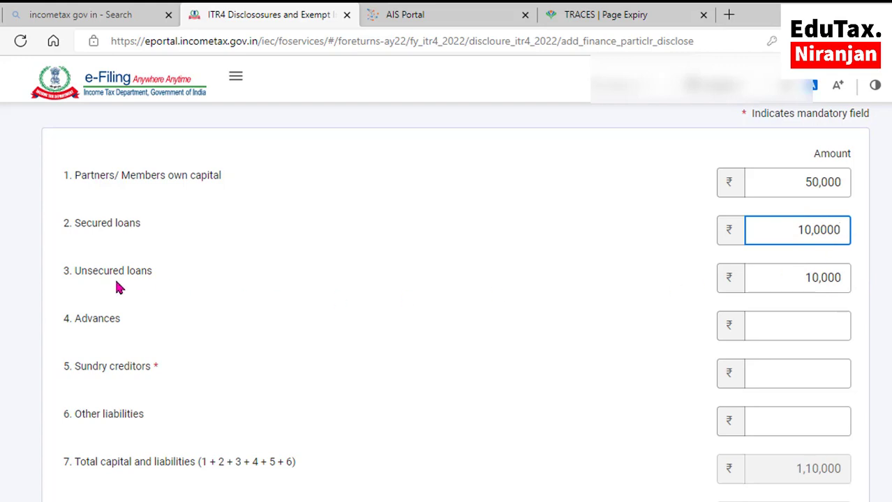
Set the unsecured loans to 50,000 and the advances to 0 in the financial particulars.
left_click(843, 278)
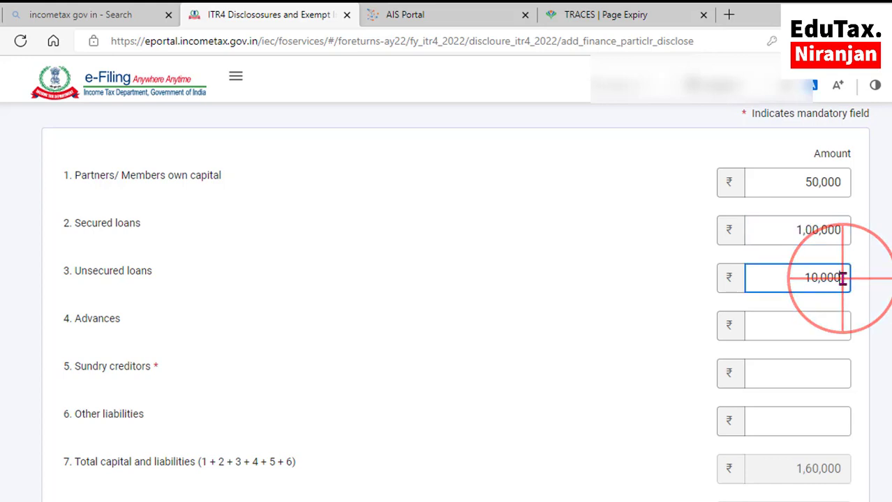
left_click(812, 284)
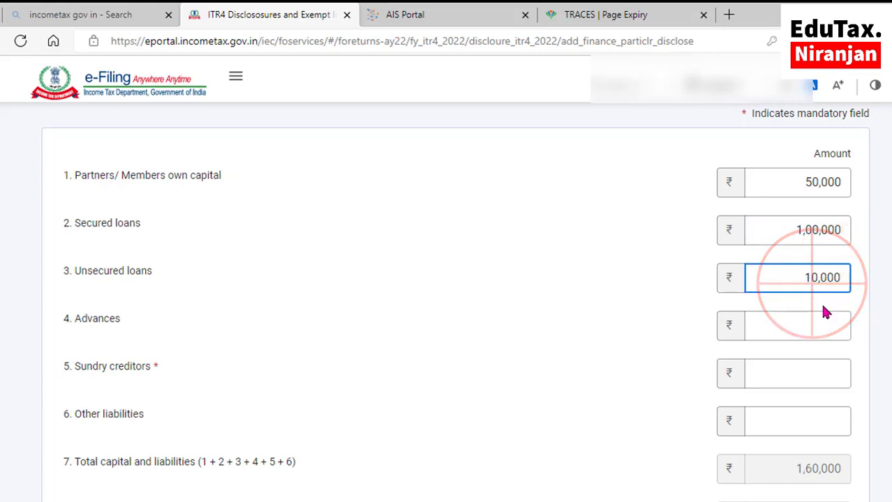
key("BackSpace")
type("5")
left_click(803, 327)
type("0")
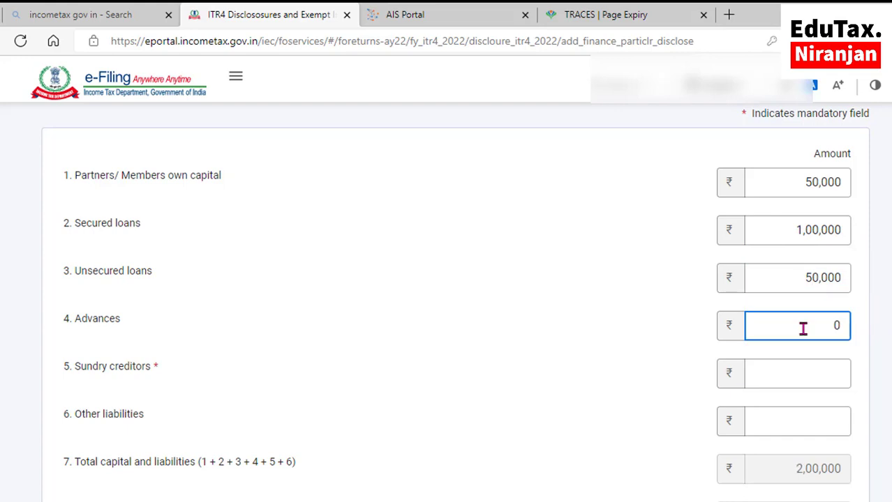
Set the mandatory sundry creditors amount to 0 in the financial particulars.
scroll(532, 326, "down", 1)
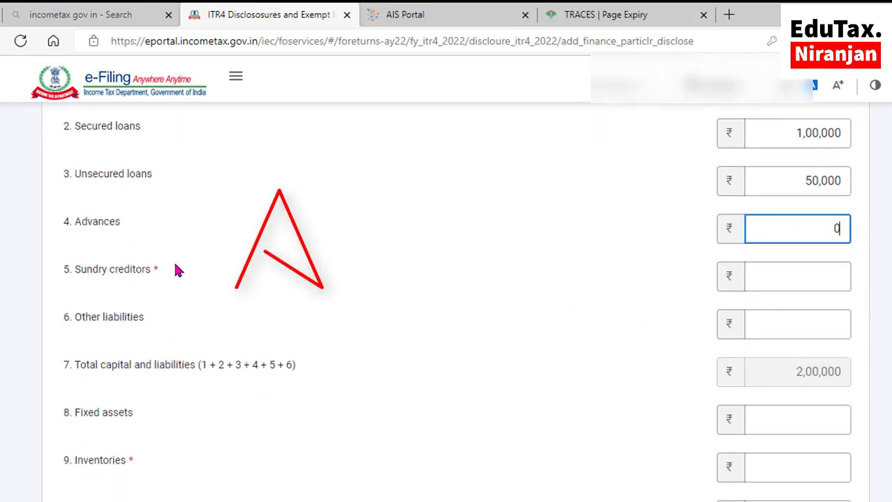
scroll(187, 269, "up", 1)
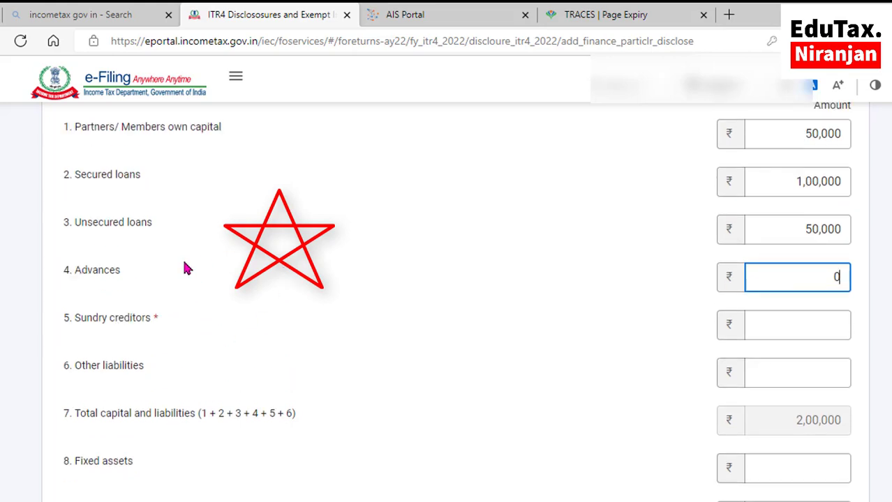
scroll(264, 293, "up", 1)
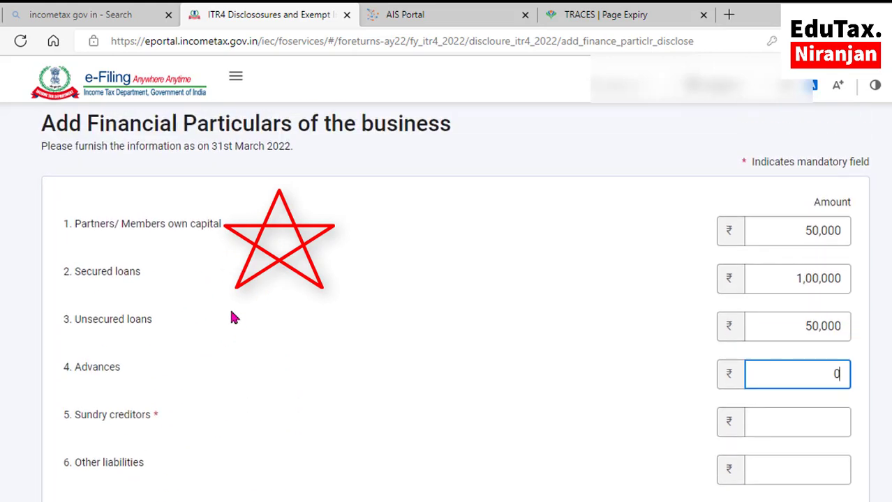
scroll(237, 265, "down", 2)
left_click(831, 229)
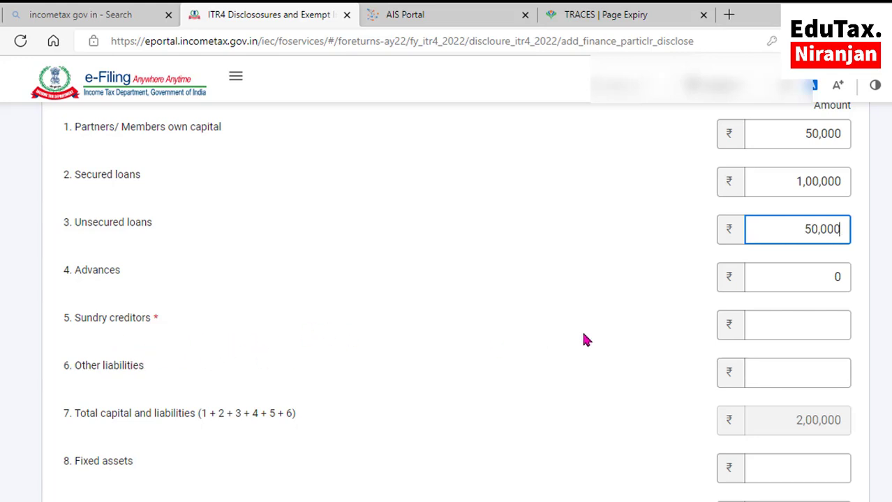
left_click(786, 325)
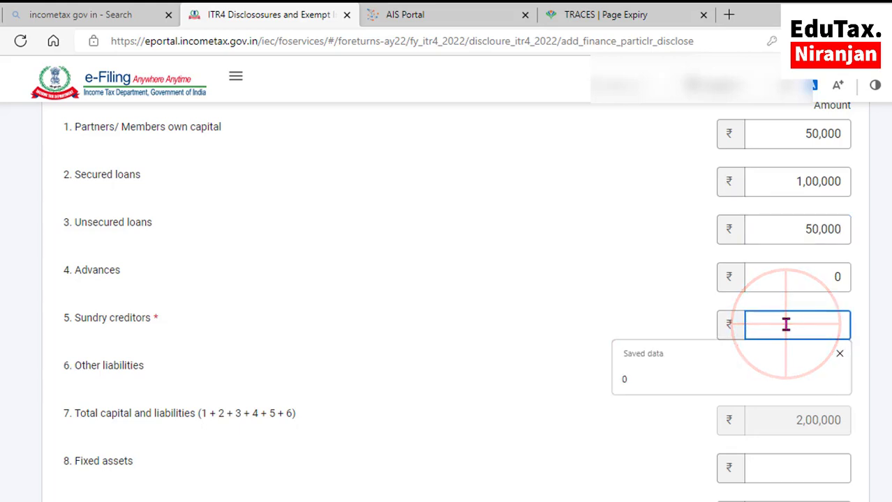
left_click(630, 384)
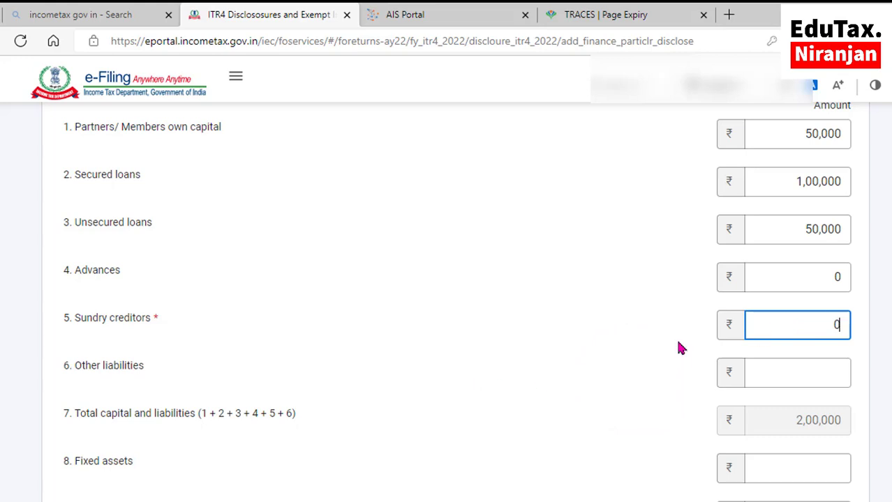
Set the other liabilities amount to 10000 in the financial particulars of the business.
scroll(477, 375, "down", 1)
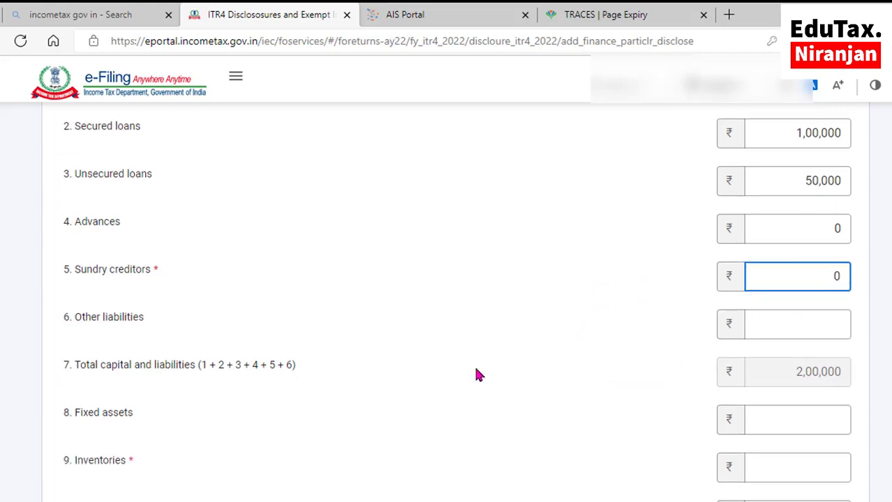
left_click(791, 326)
type("10000")
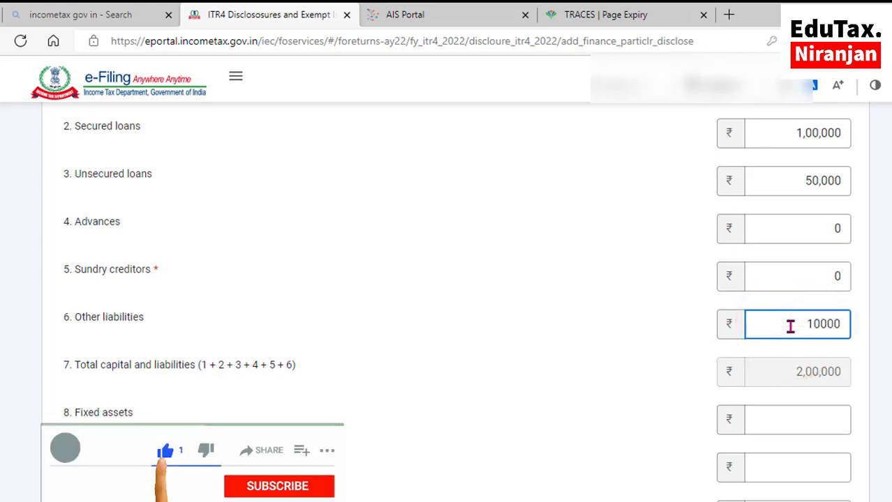
scroll(791, 326, "down", 1)
left_click(647, 302)
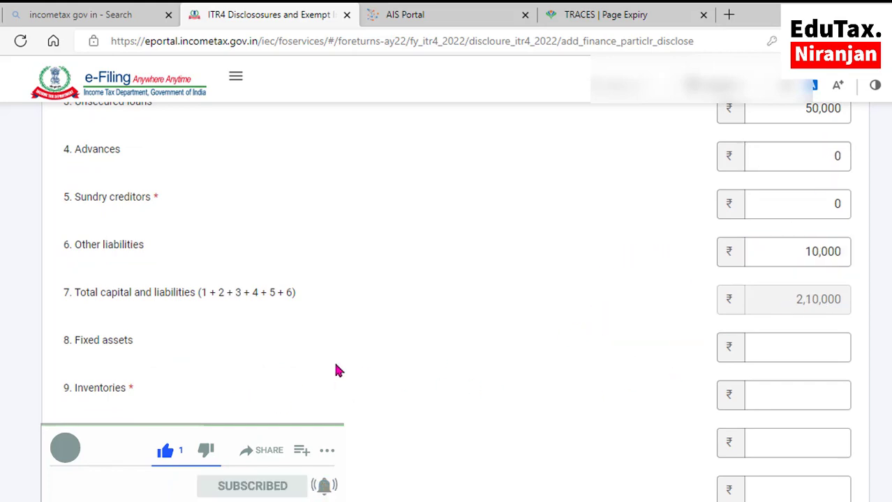
Enter the fixed assets amount in the financial particulars of the business.
scroll(304, 364, "down", 1)
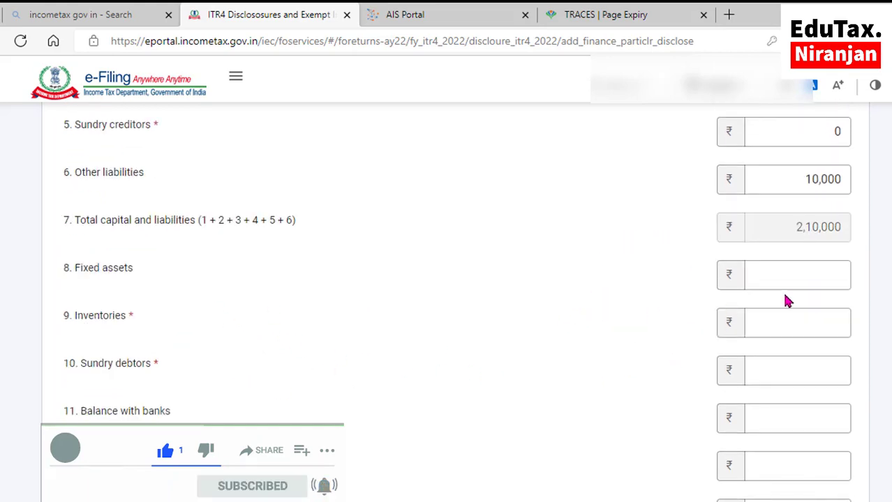
left_click(795, 274)
type("6")
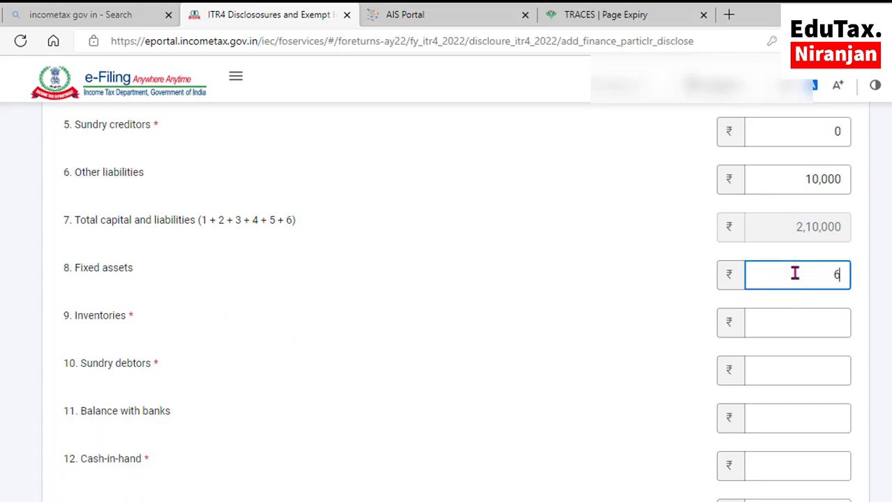